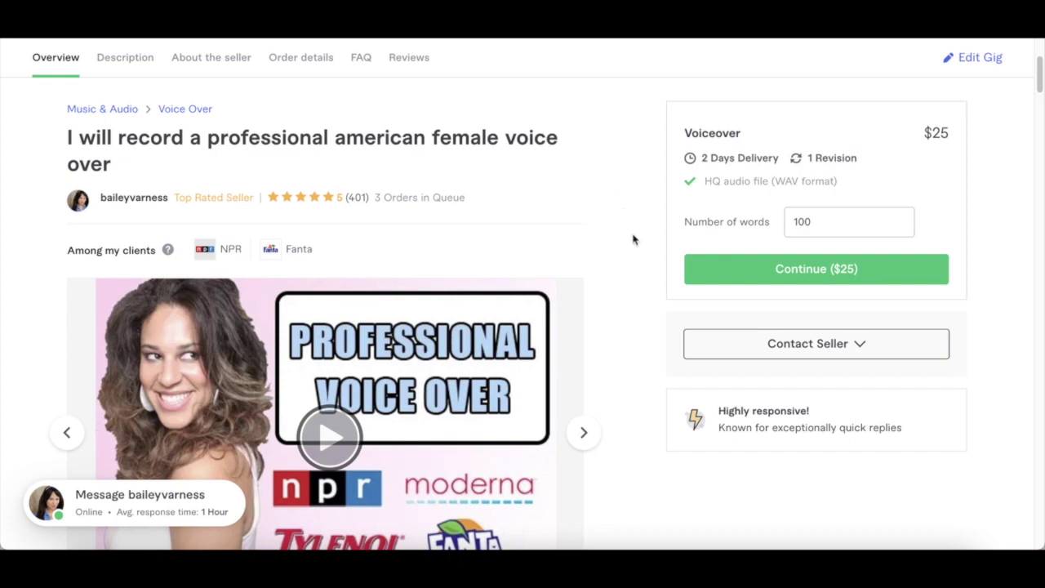
Review the voice over gig's gallery, featured review, About This Gig description and seller profile.
scroll(633, 239, down, 4)
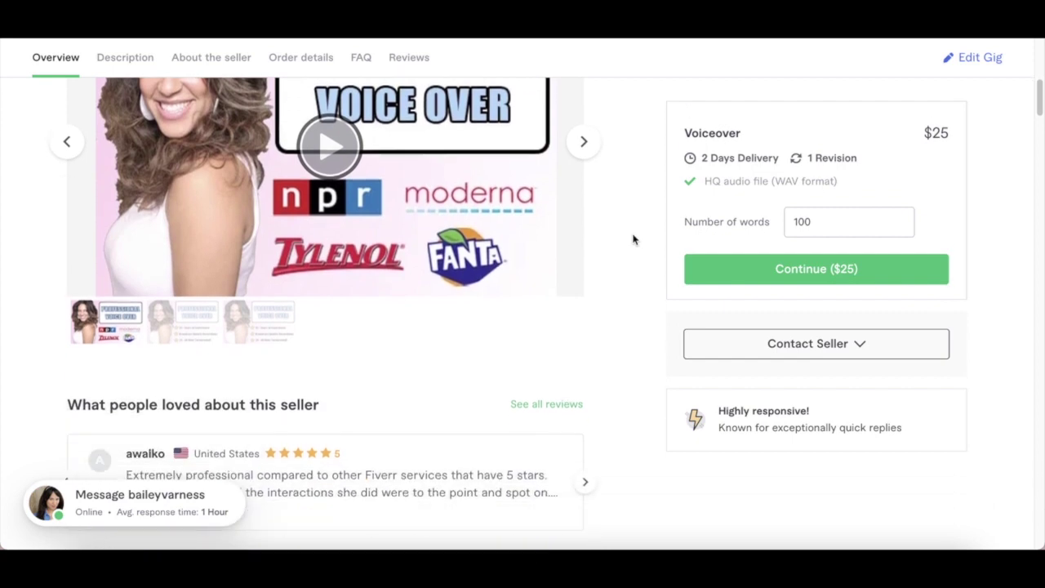
scroll(633, 239, down, 2)
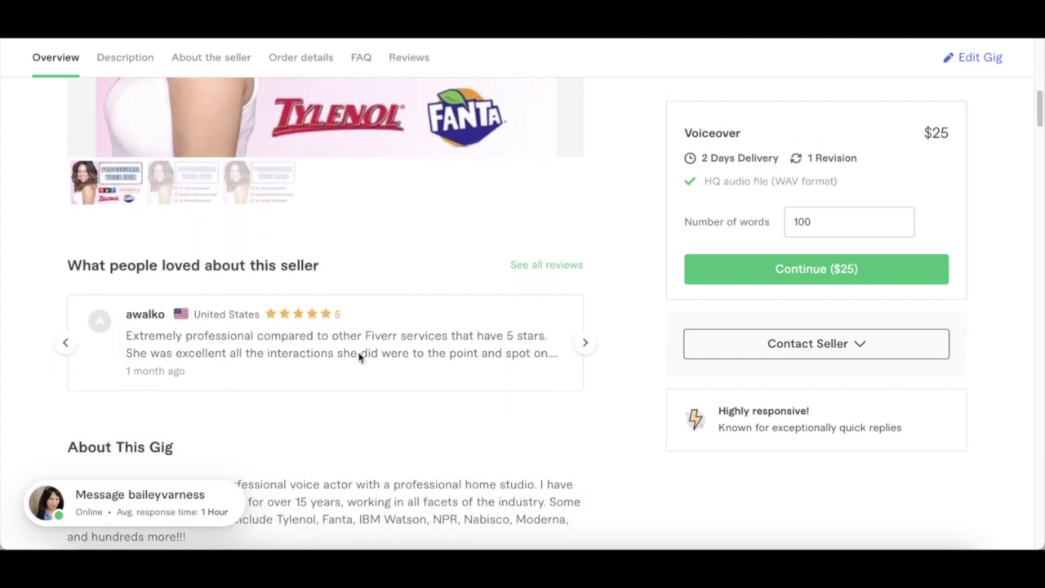
scroll(537, 399, down, 1)
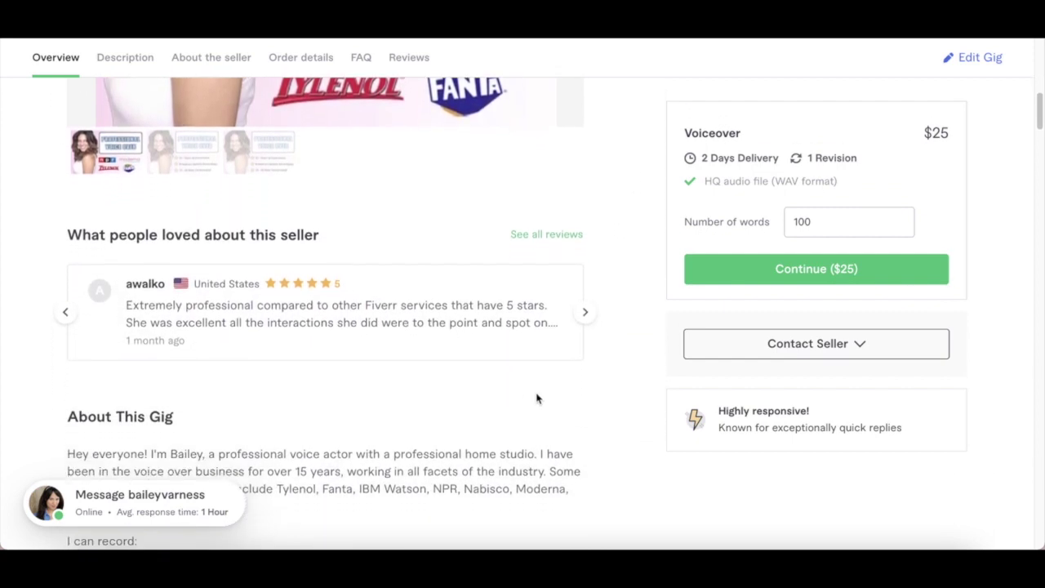
scroll(537, 398, down, 3)
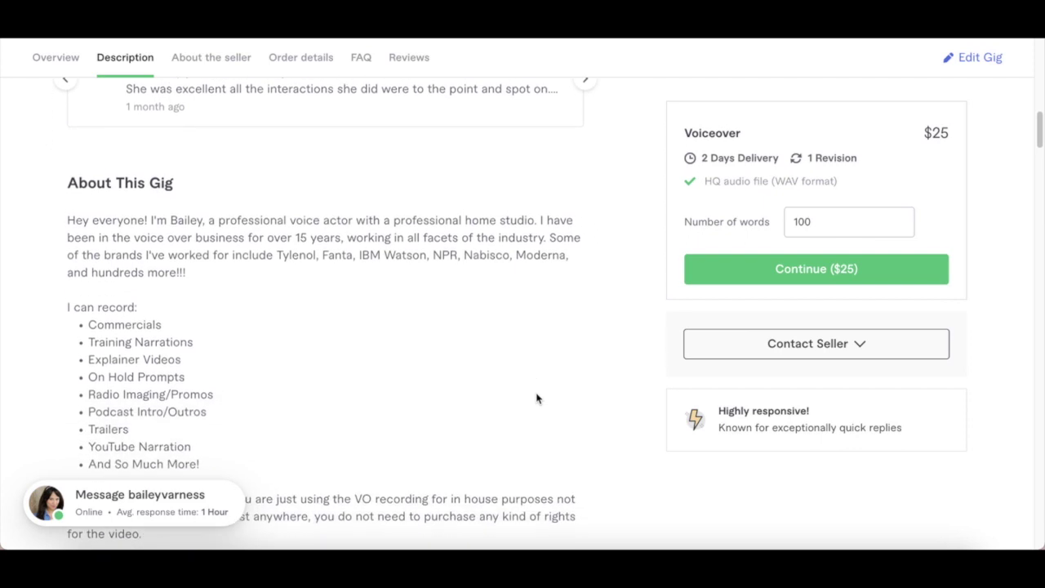
scroll(537, 398, down, 1)
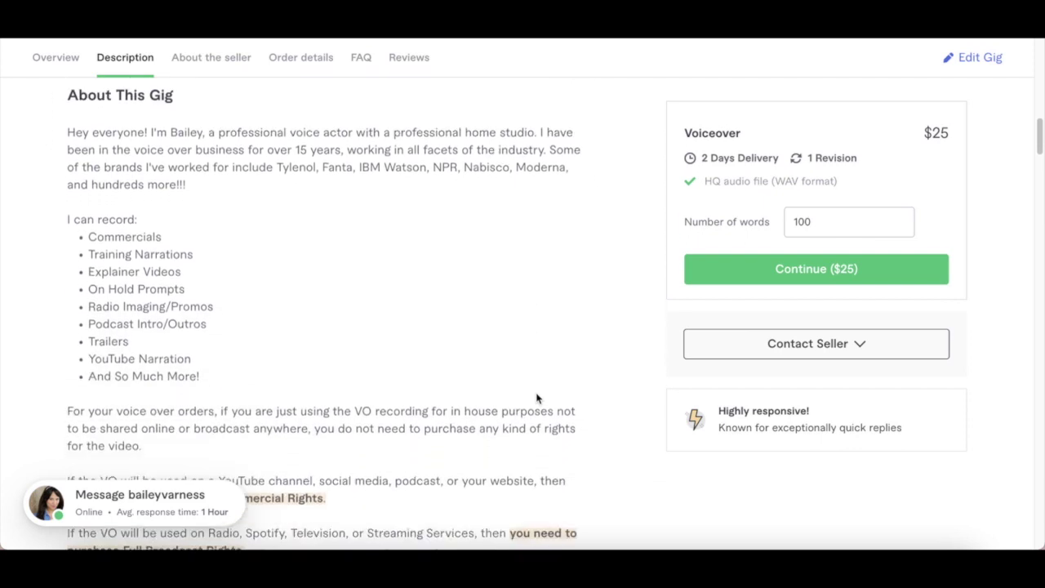
scroll(537, 398, down, 3)
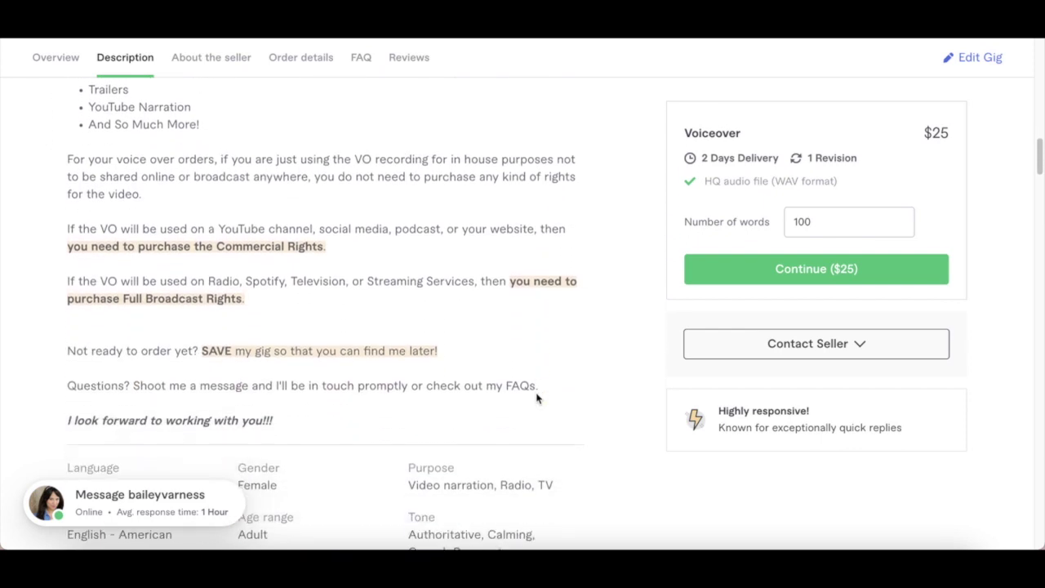
scroll(538, 399, down, 6)
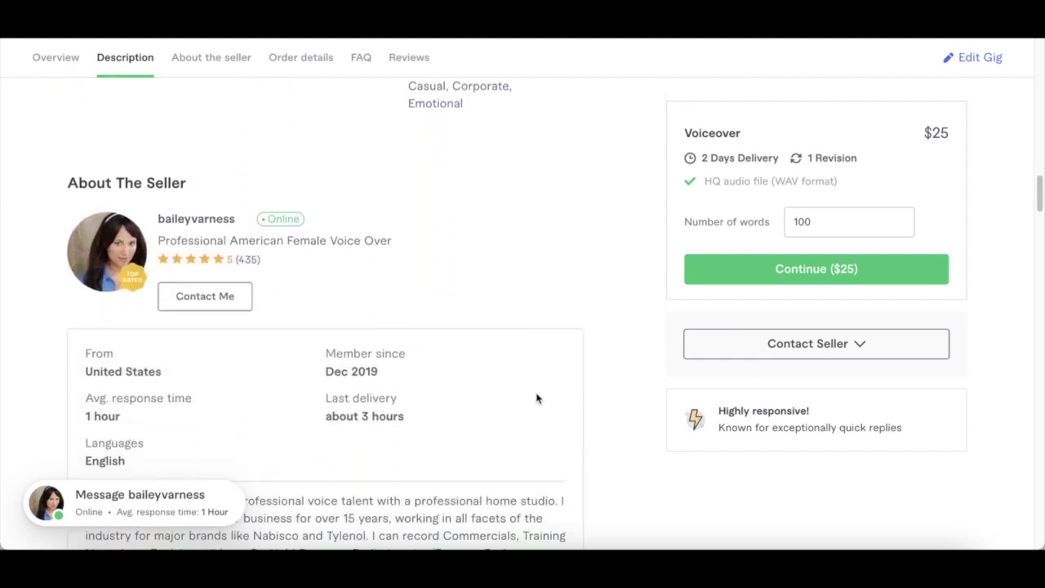
scroll(537, 398, down, 3)
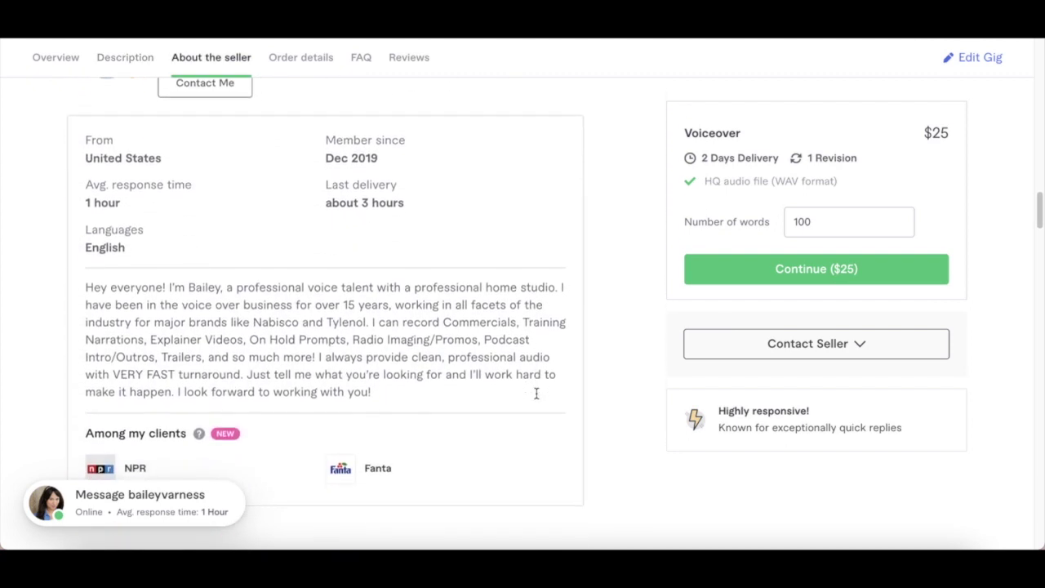
scroll(536, 394, down, 4)
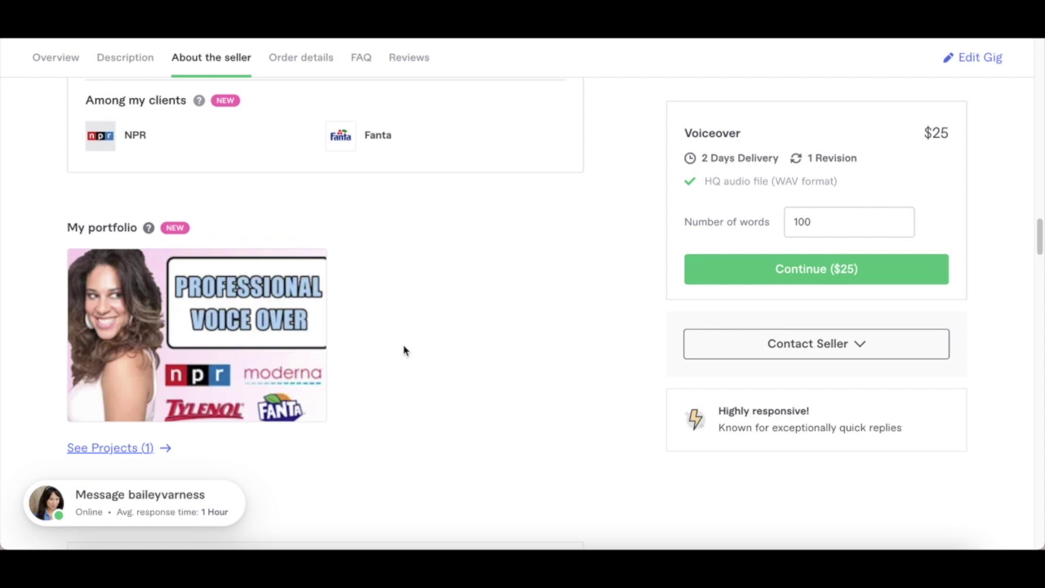
Examine the gig's portfolio, order details with the optional extras and their prices, and the FAQ questions.
scroll(403, 352, down, 1)
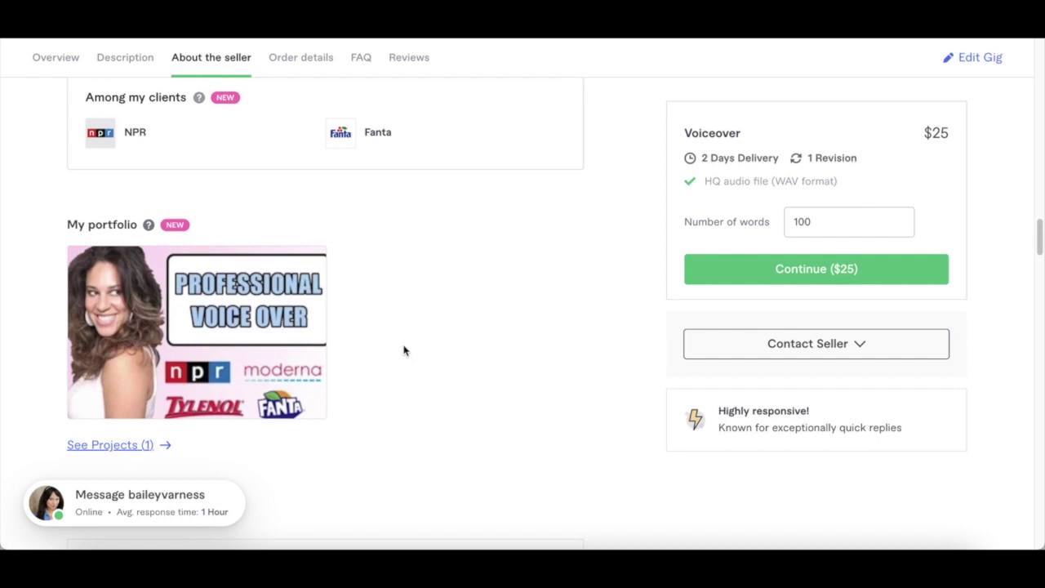
scroll(403, 352, down, 5)
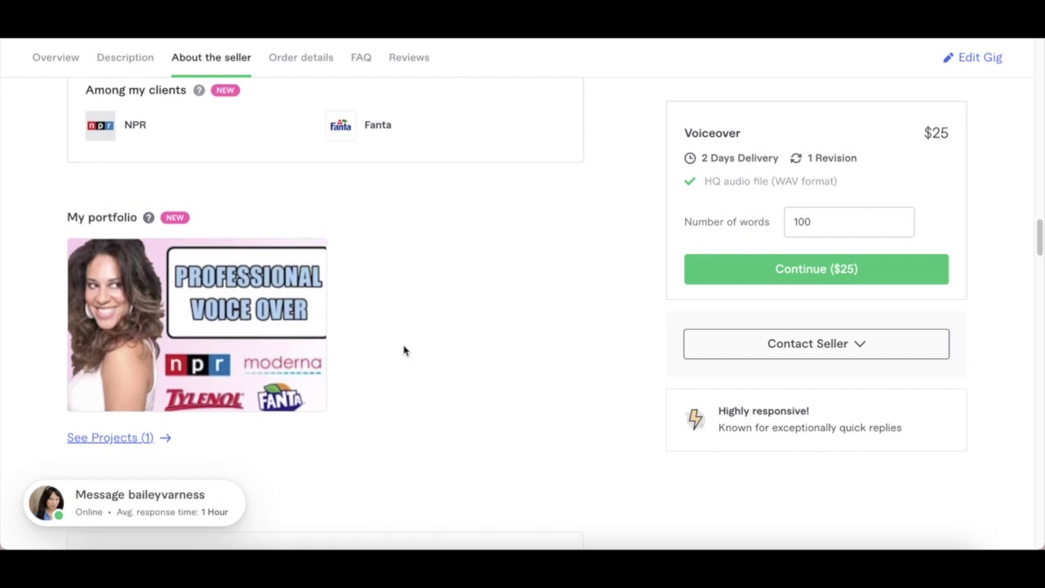
scroll(403, 351, down, 3)
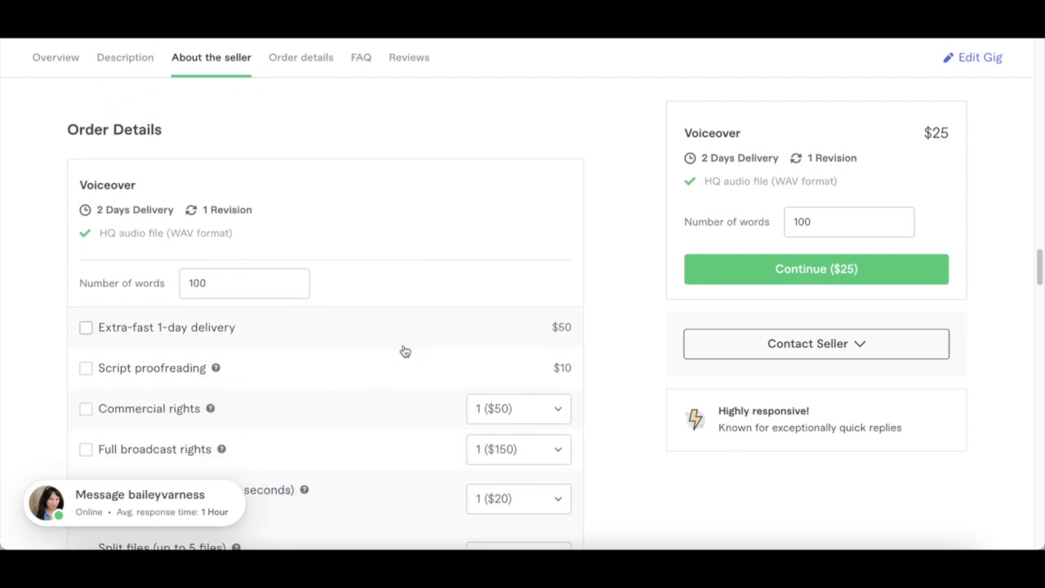
scroll(403, 351, down, 1)
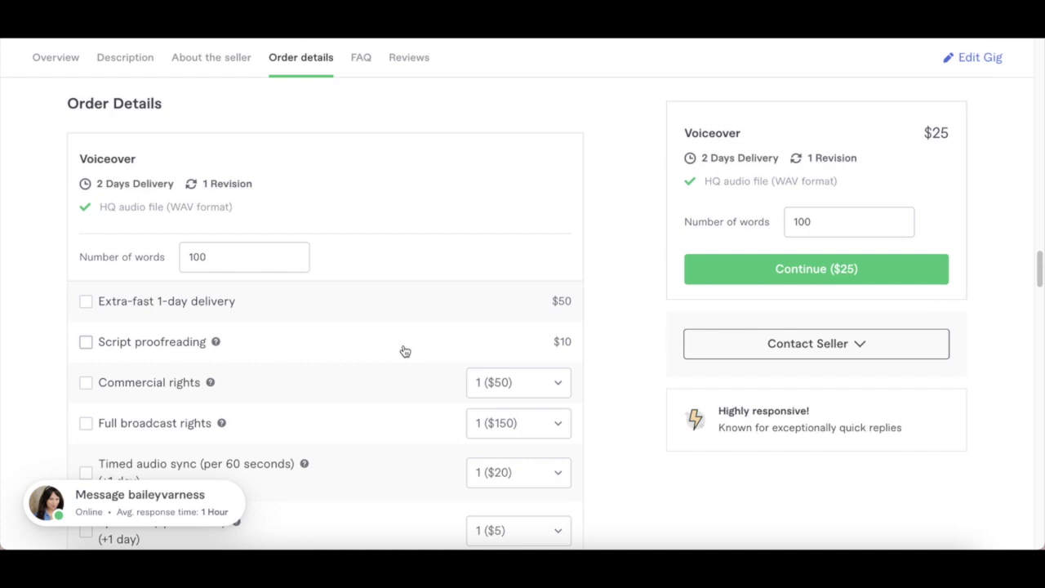
scroll(405, 351, down, 5)
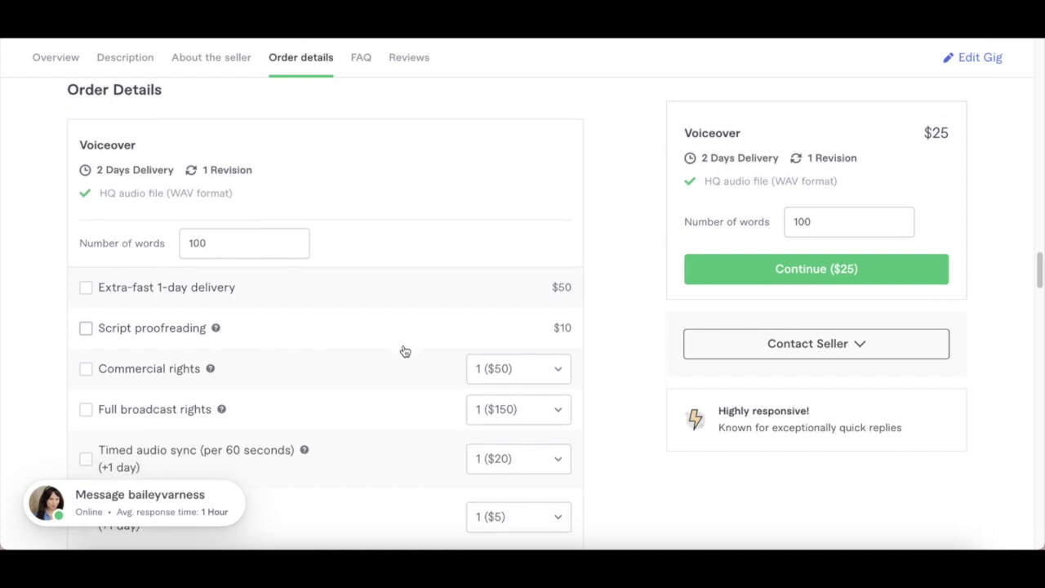
scroll(405, 351, down, 6)
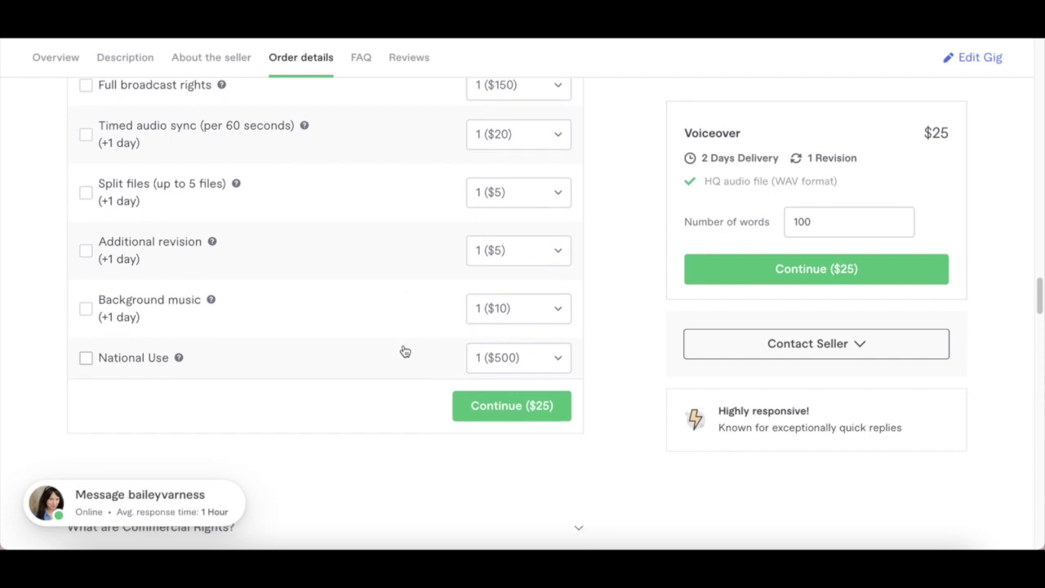
scroll(405, 352, down, 5)
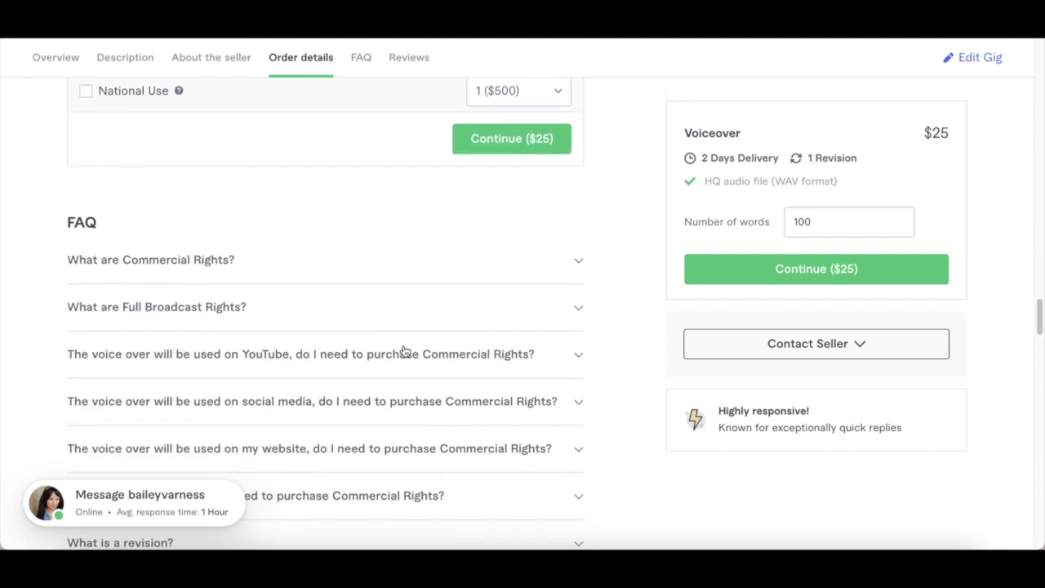
scroll(406, 351, down, 3)
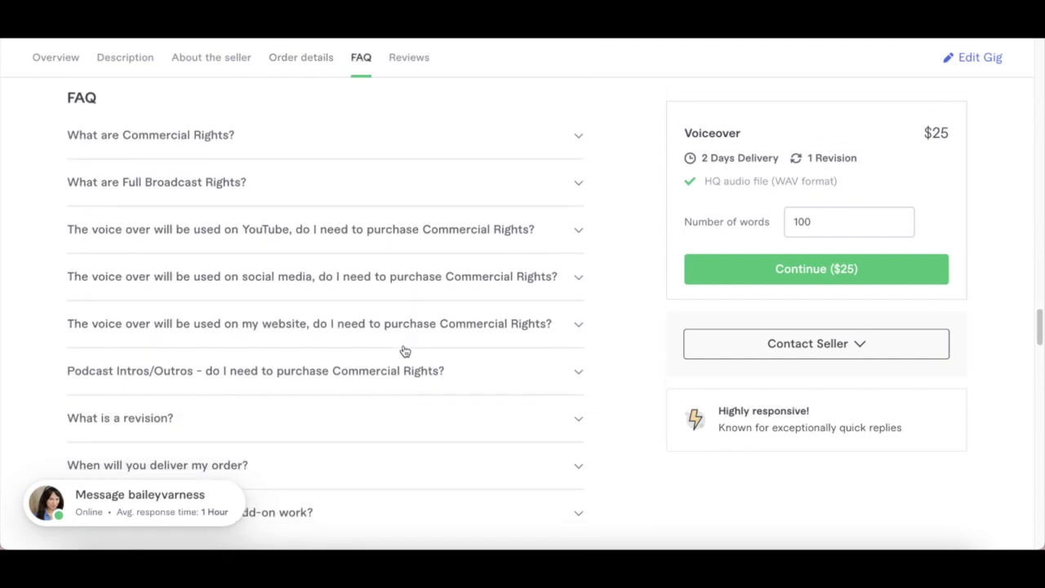
scroll(405, 351, down, 2)
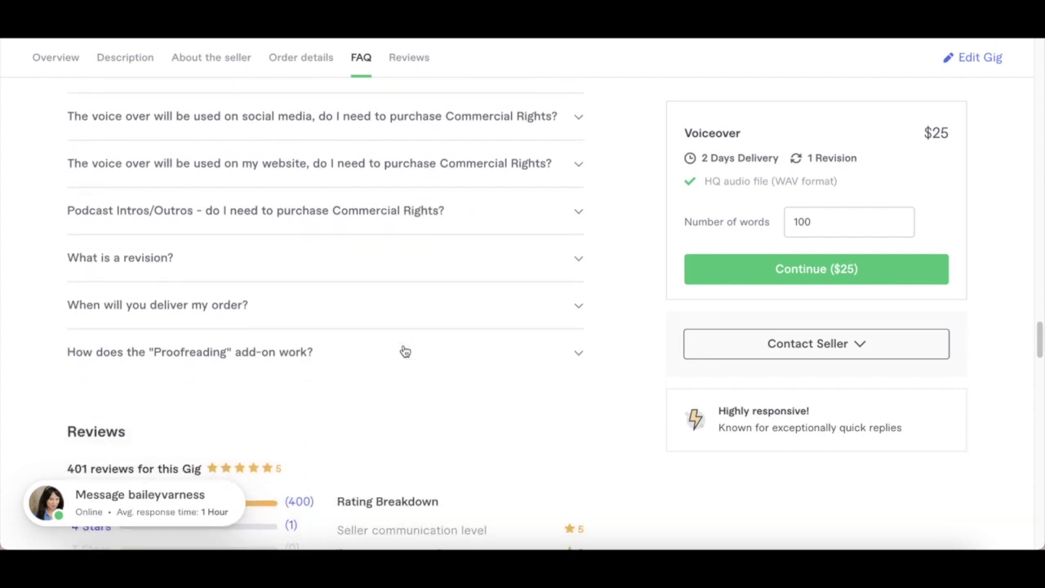
Look through the gig's rating breakdown, buyer reviews, related tags and the seller's other services.
scroll(405, 351, down, 7)
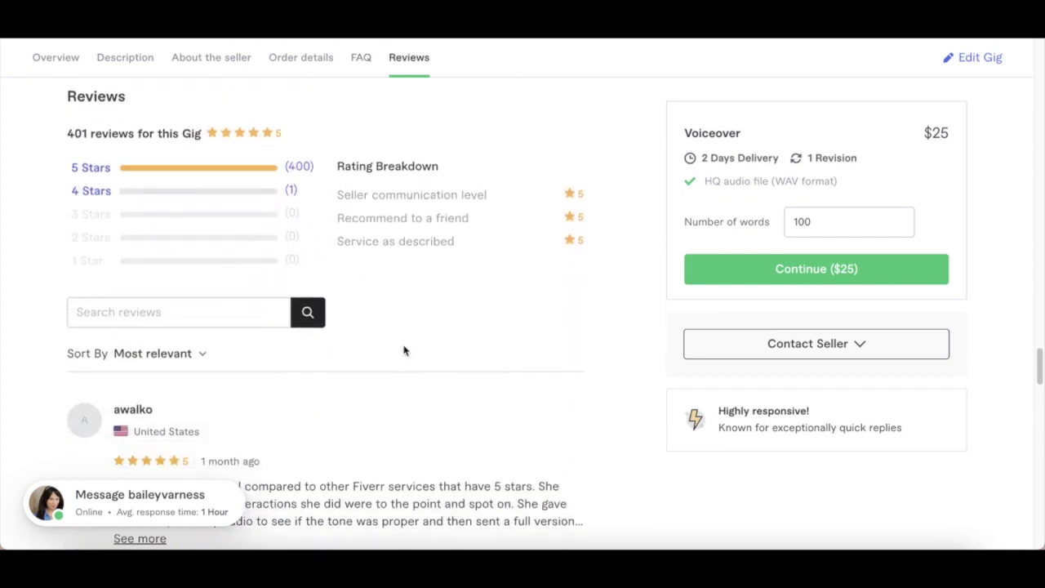
scroll(403, 351, down, 20)
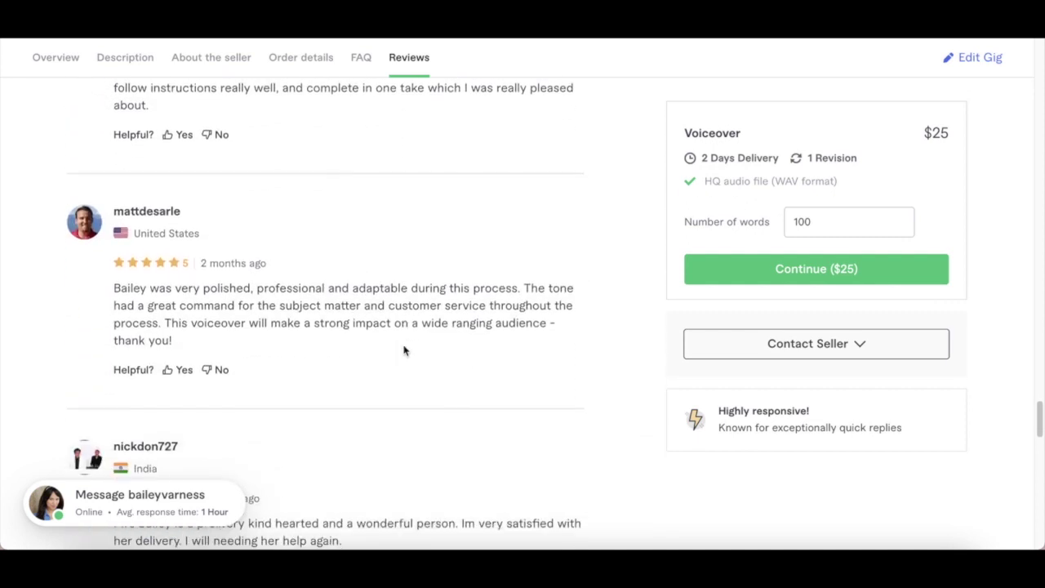
scroll(403, 352, down, 8)
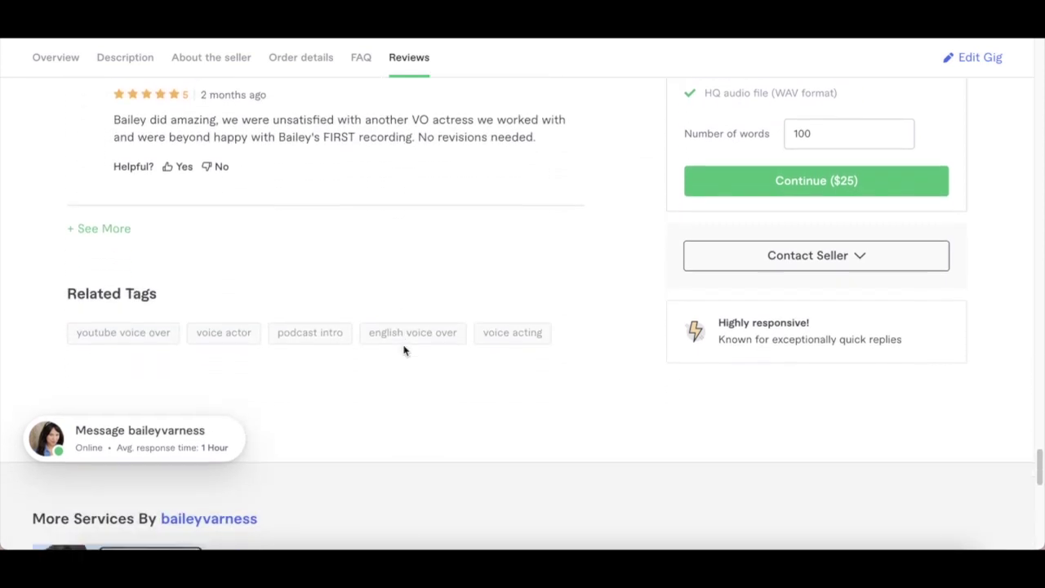
scroll(392, 349, down, 1)
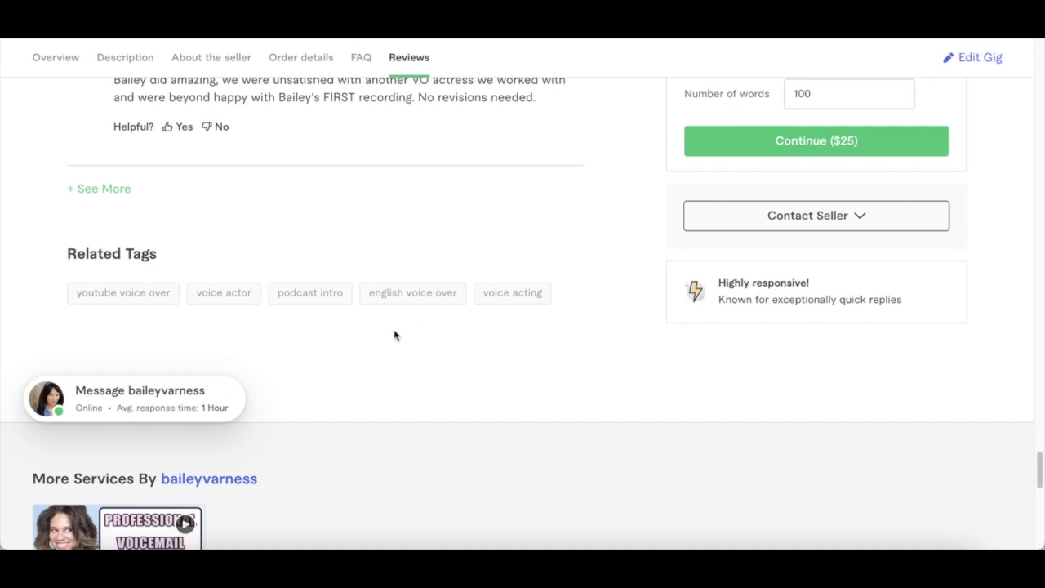
scroll(395, 334, down, 5)
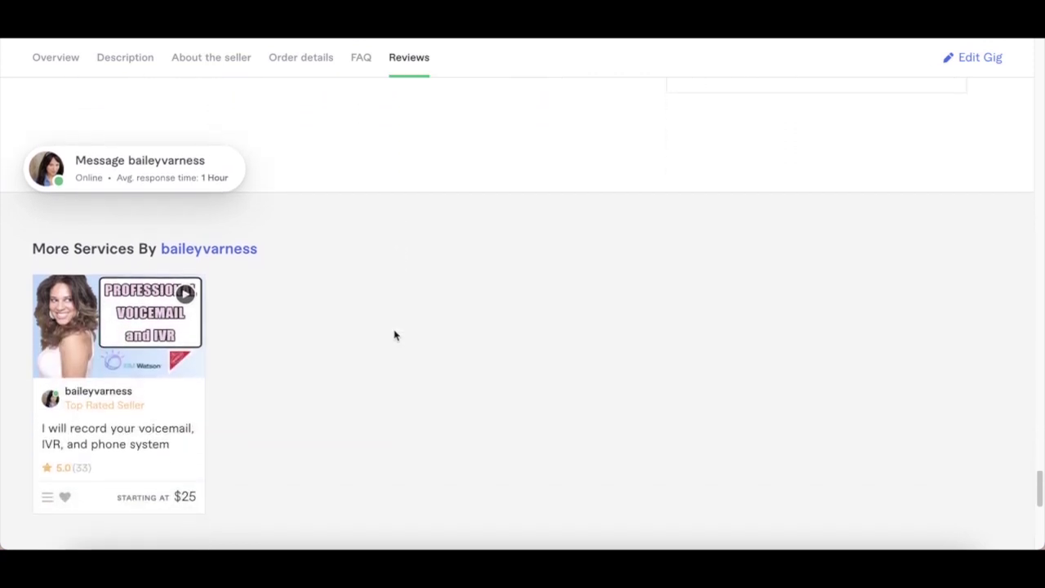
mouse_move(124, 365)
Open the gig for editing and review its title, category, placement and narration language settings.
click(979, 59)
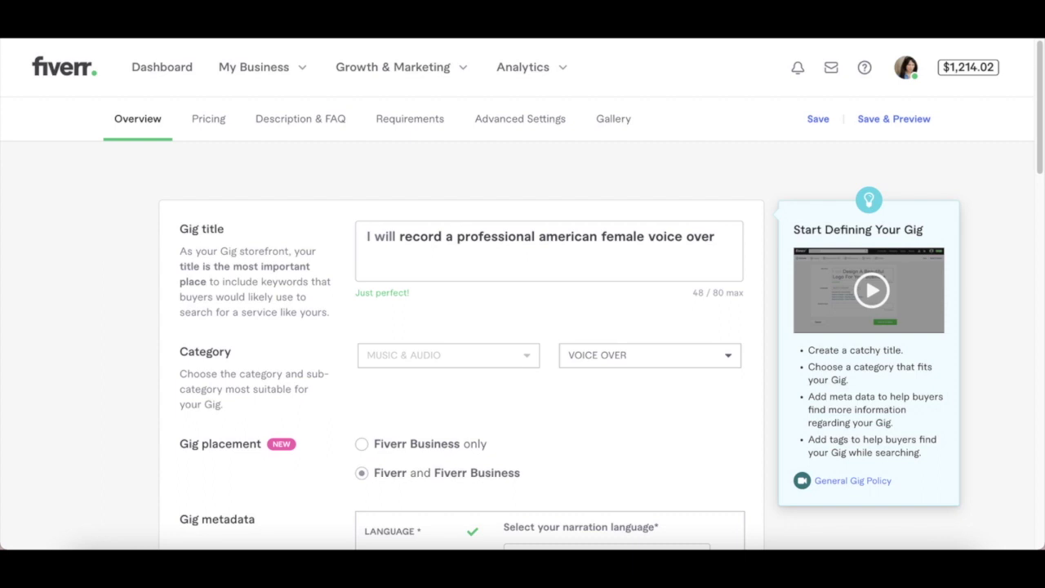
mouse_move(258, 240)
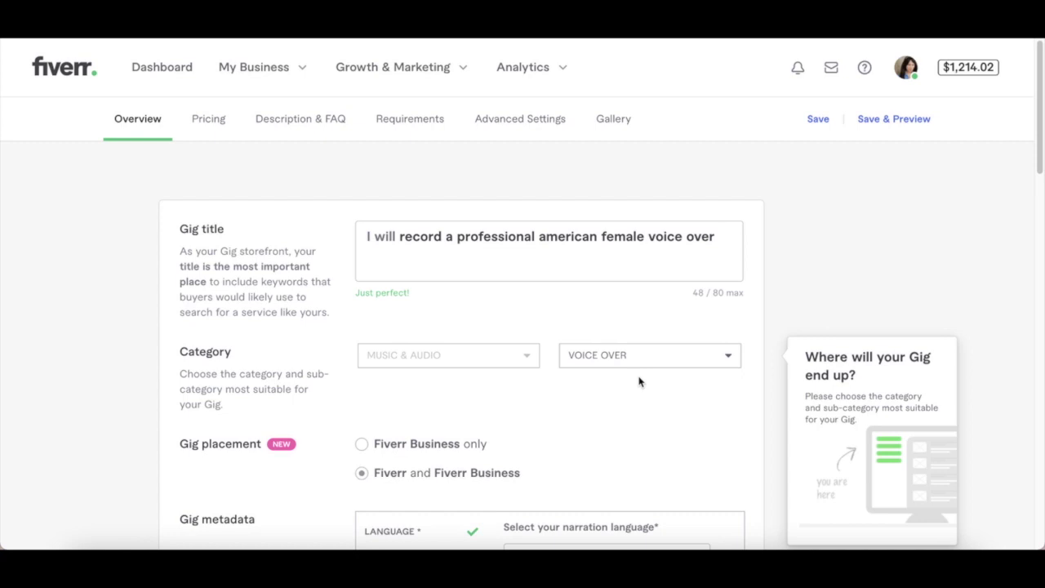
scroll(639, 381, down, 3)
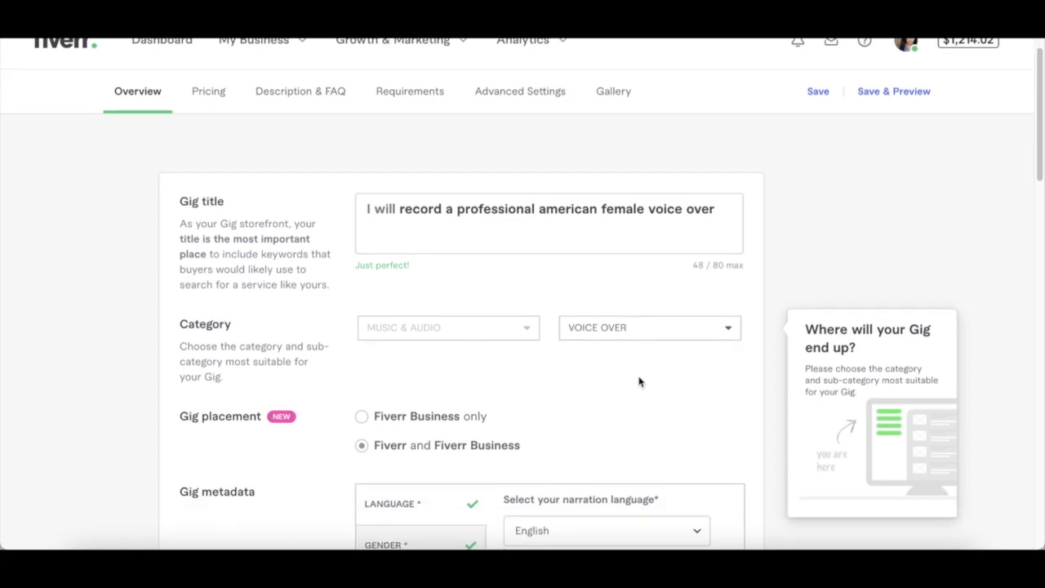
scroll(640, 381, down, 4)
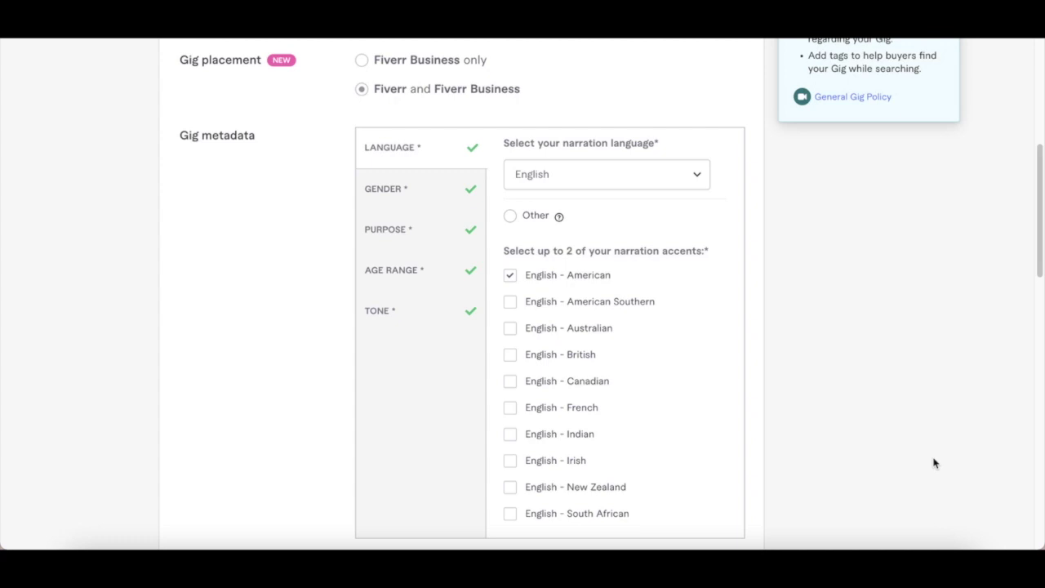
scroll(935, 463, down, 1)
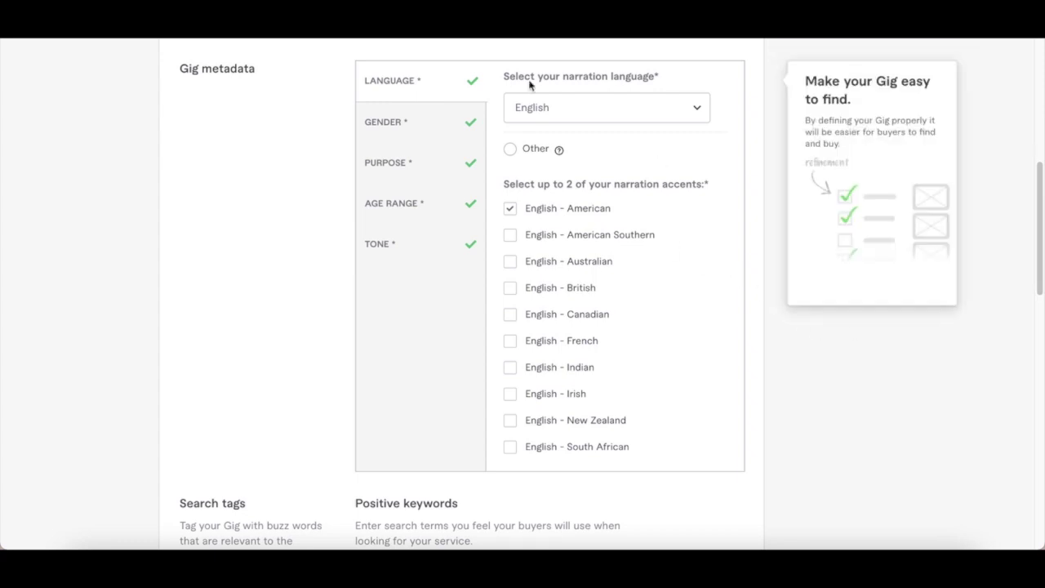
Check the gender and purpose metadata, clearing and reselecting Video narration to view the other voice over types.
click(402, 127)
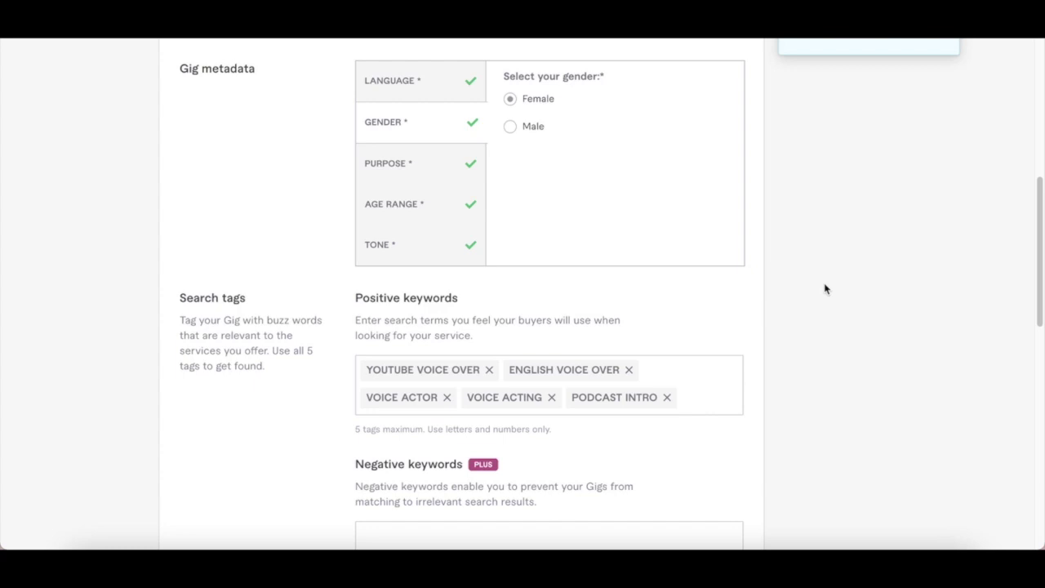
click(402, 163)
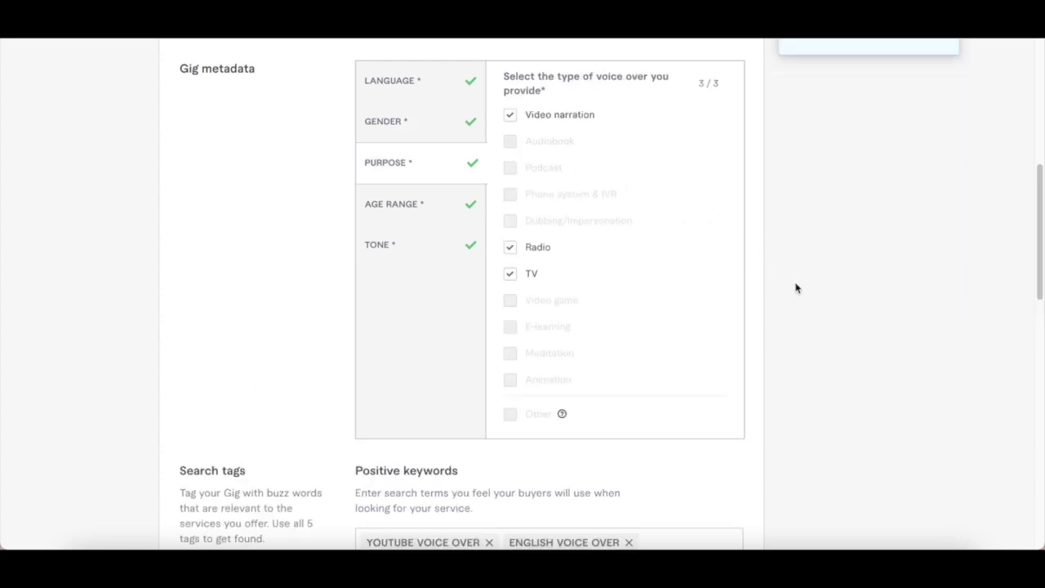
click(510, 116)
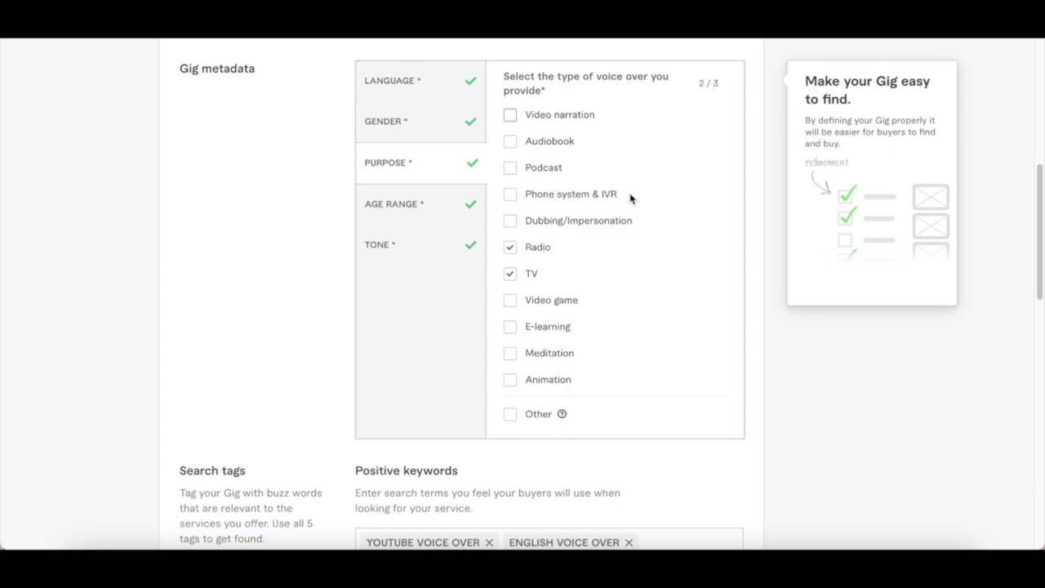
click(510, 115)
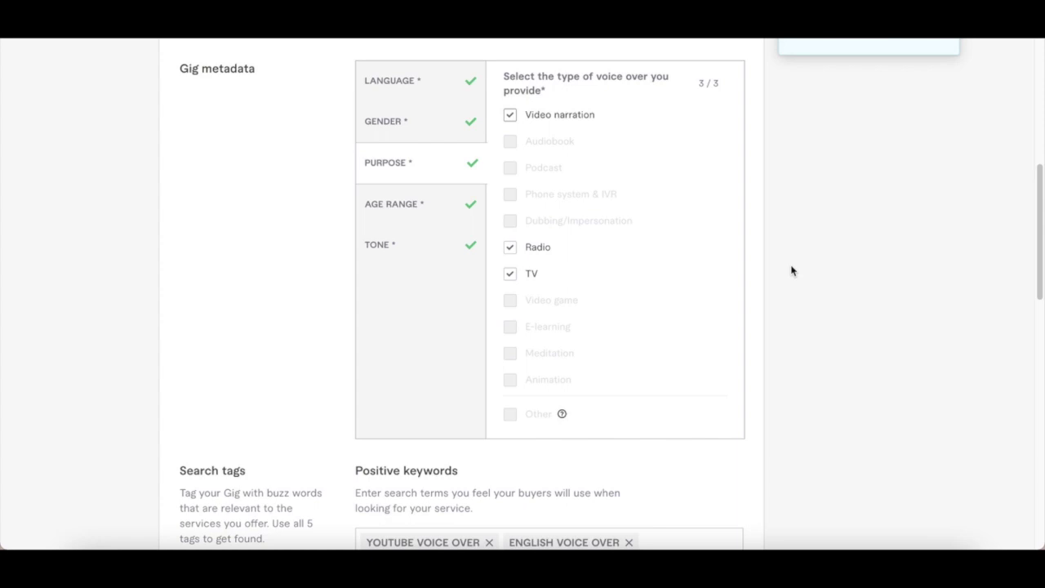
Check the age range and tone metadata, clearing and reselecting Authoritative to view the other available tones.
click(395, 208)
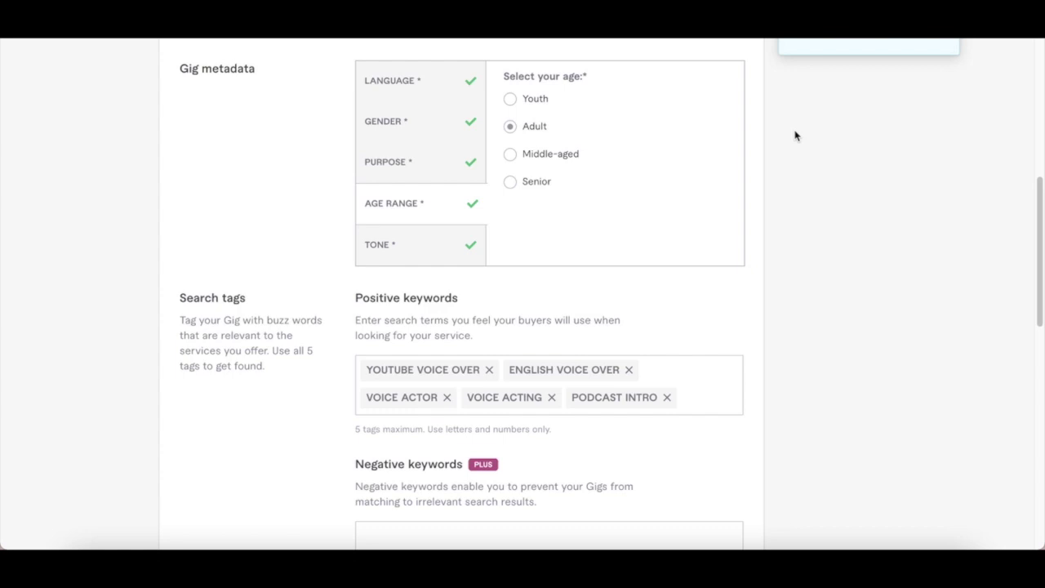
mouse_move(665, 122)
click(401, 245)
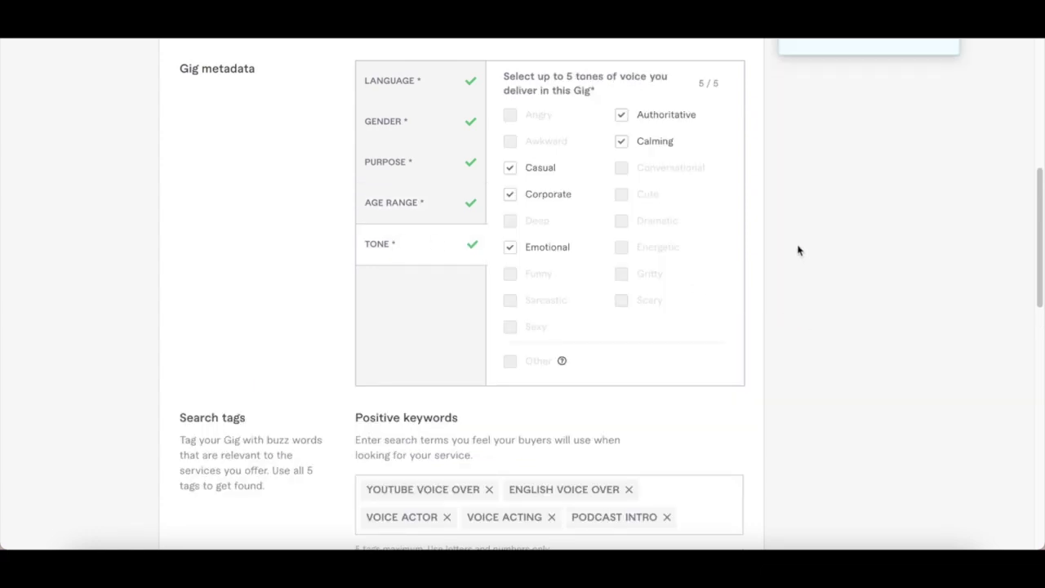
click(622, 117)
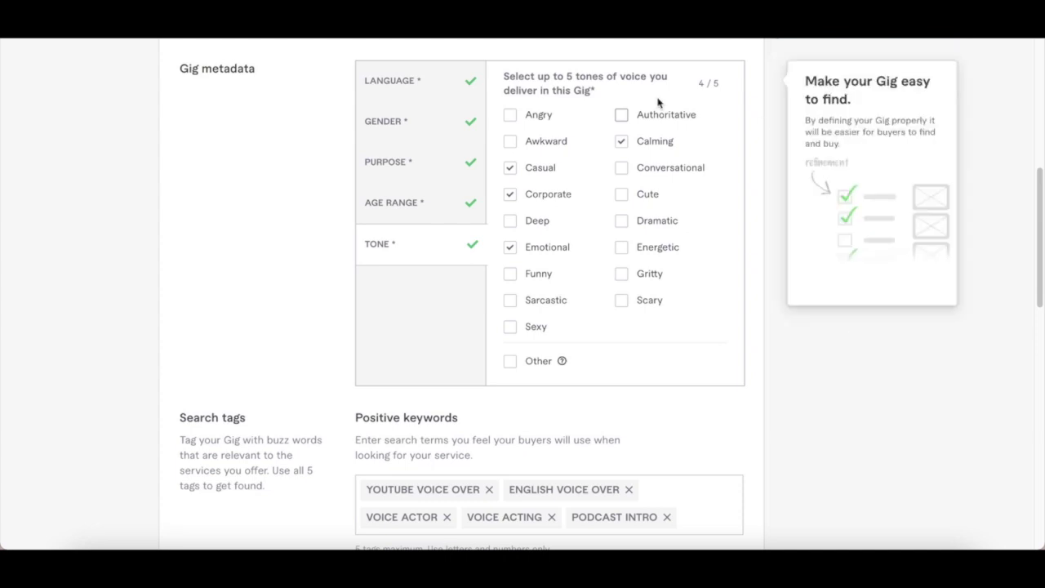
click(623, 115)
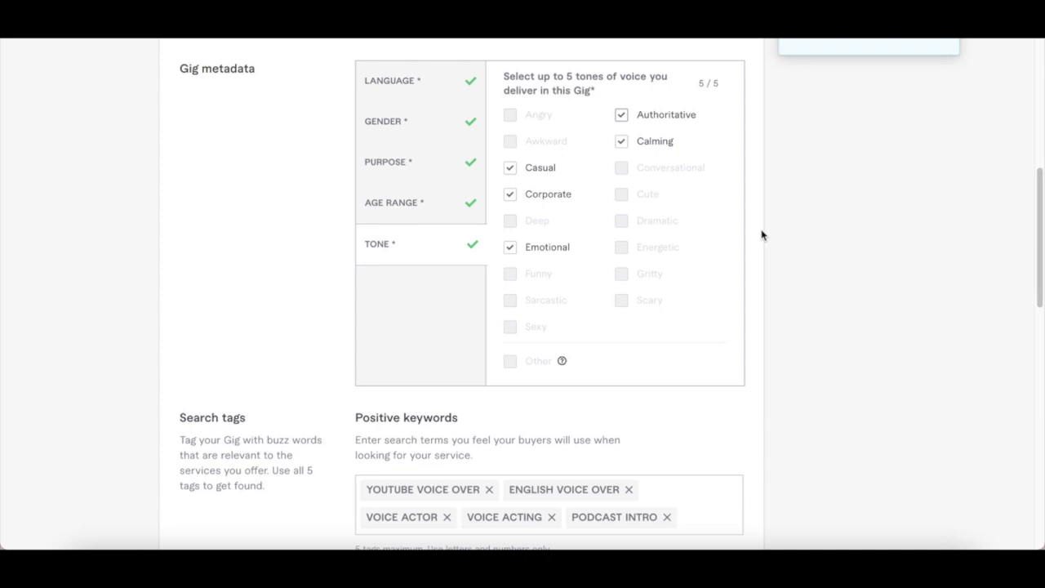
Remove the Voice Acting tag from the positive keywords and add it back from the suggestions for "voice".
scroll(761, 235, down, 5)
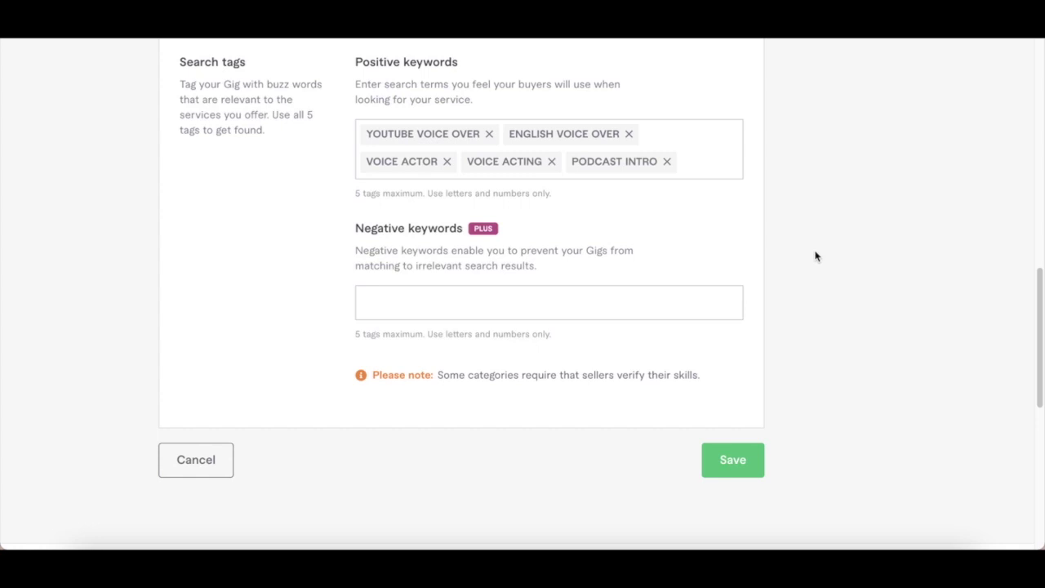
mouse_move(639, 192)
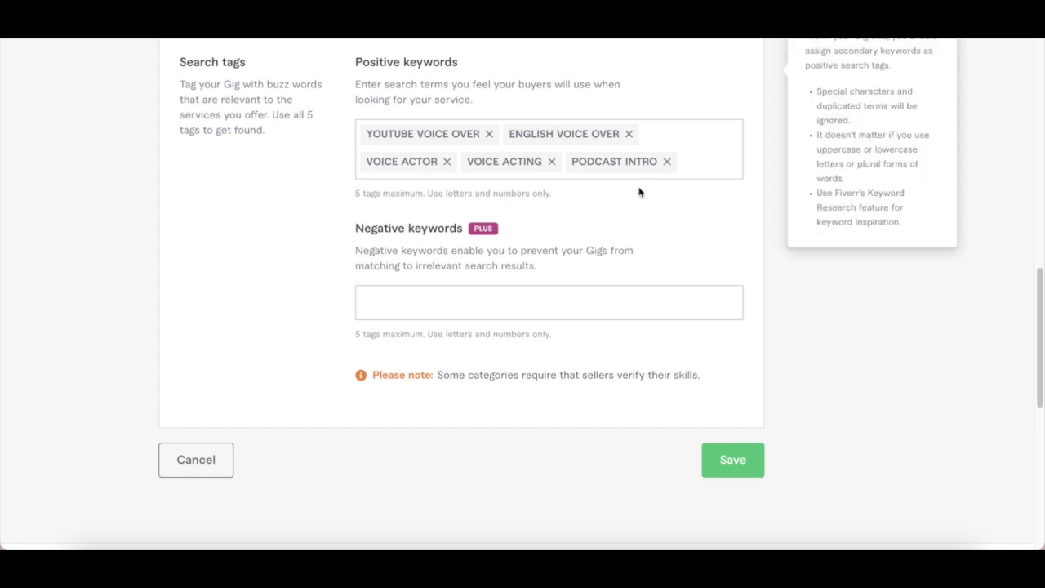
click(552, 161)
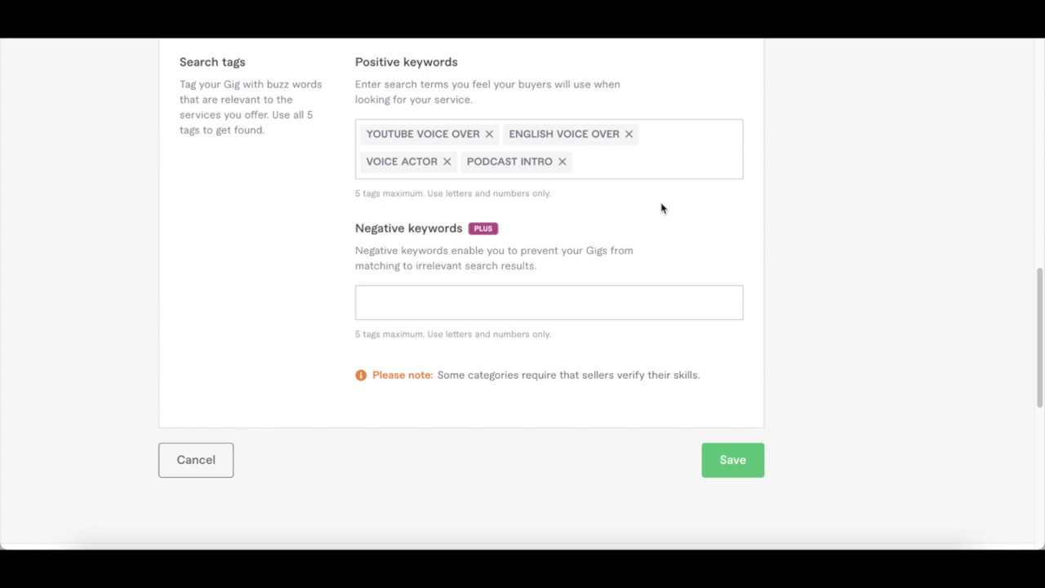
click(646, 158)
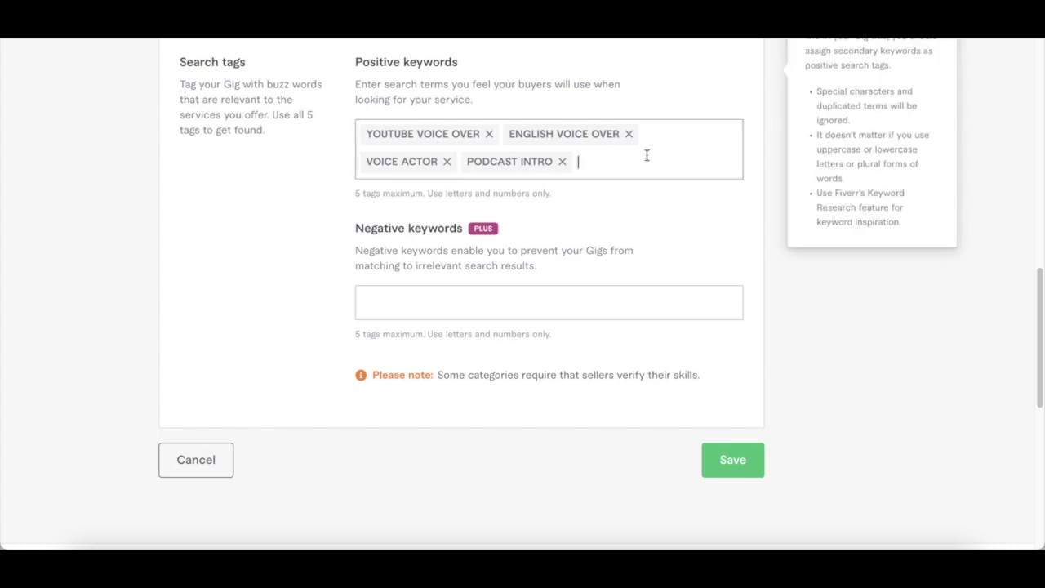
text(voice)
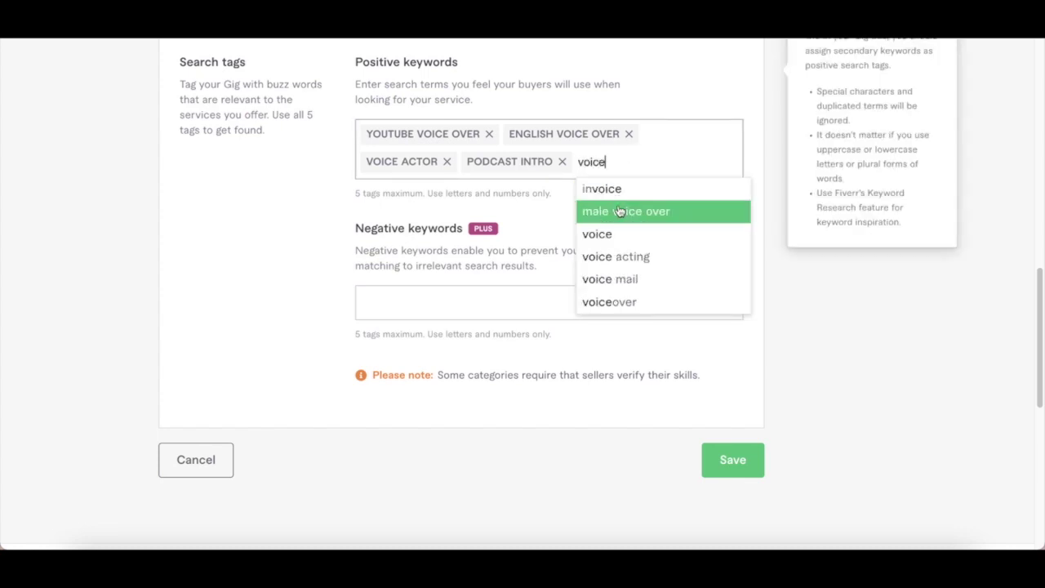
click(638, 260)
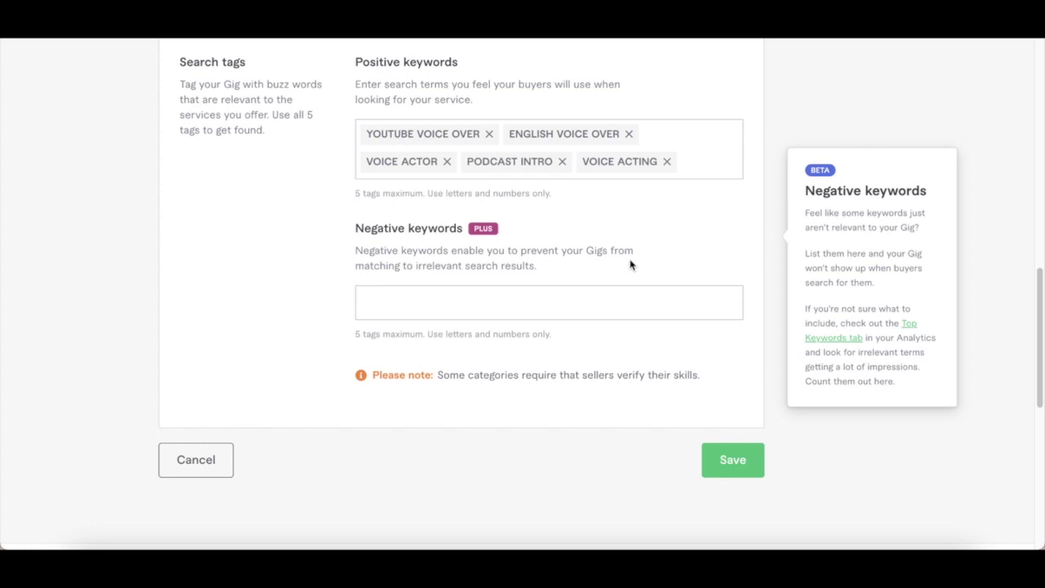
mouse_move(719, 333)
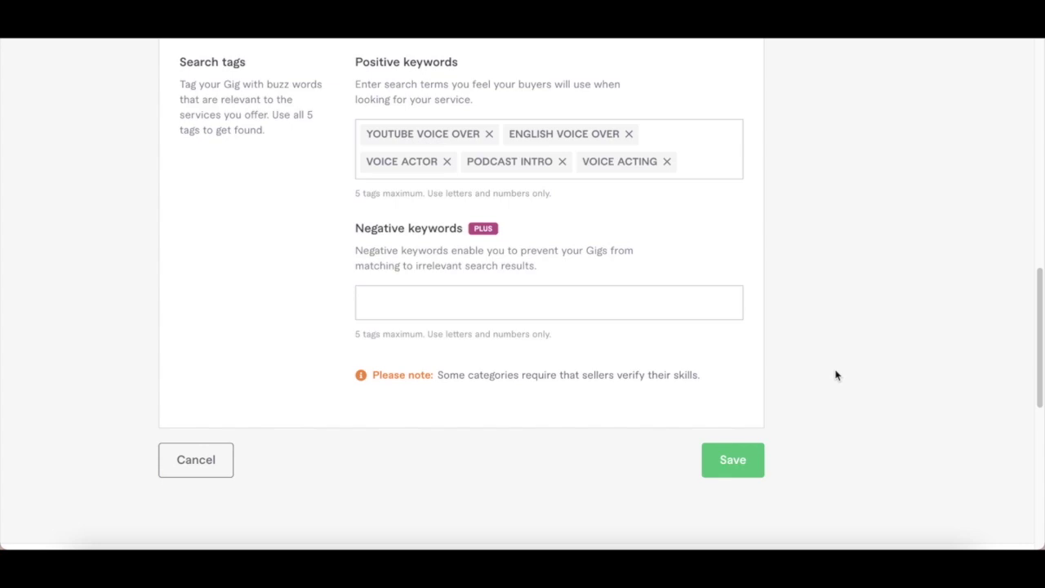
Open the gig's pricing settings and review the basic offer, the additional words rate and the delivery time.
scroll(836, 375, up, 15)
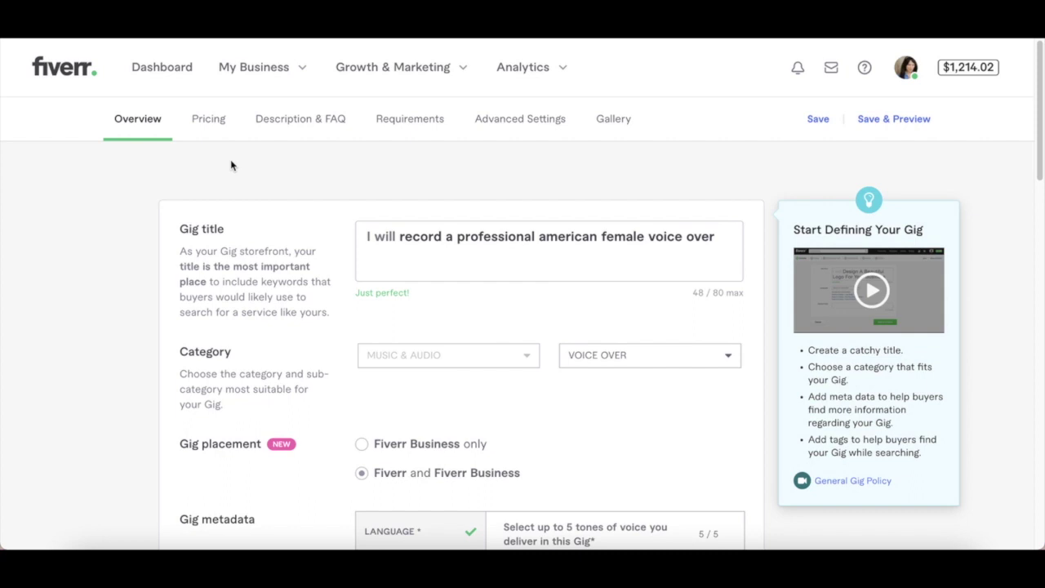
click(209, 124)
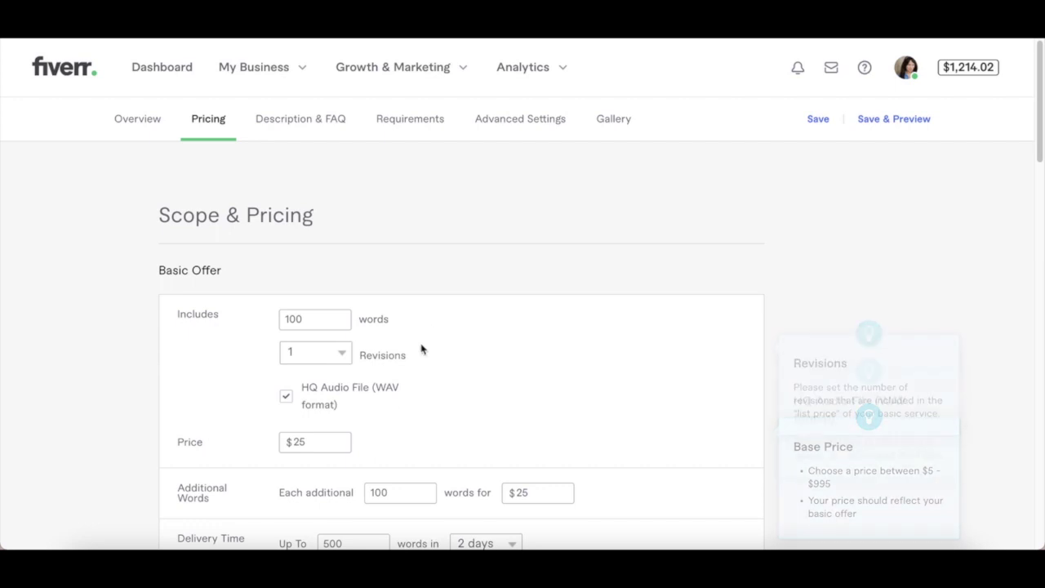
mouse_move(423, 318)
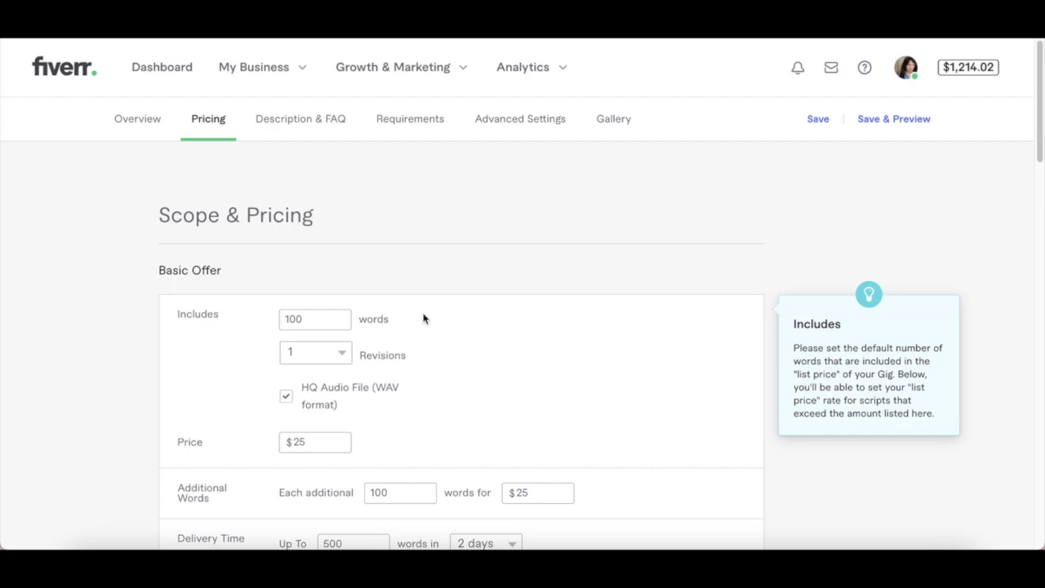
mouse_move(422, 348)
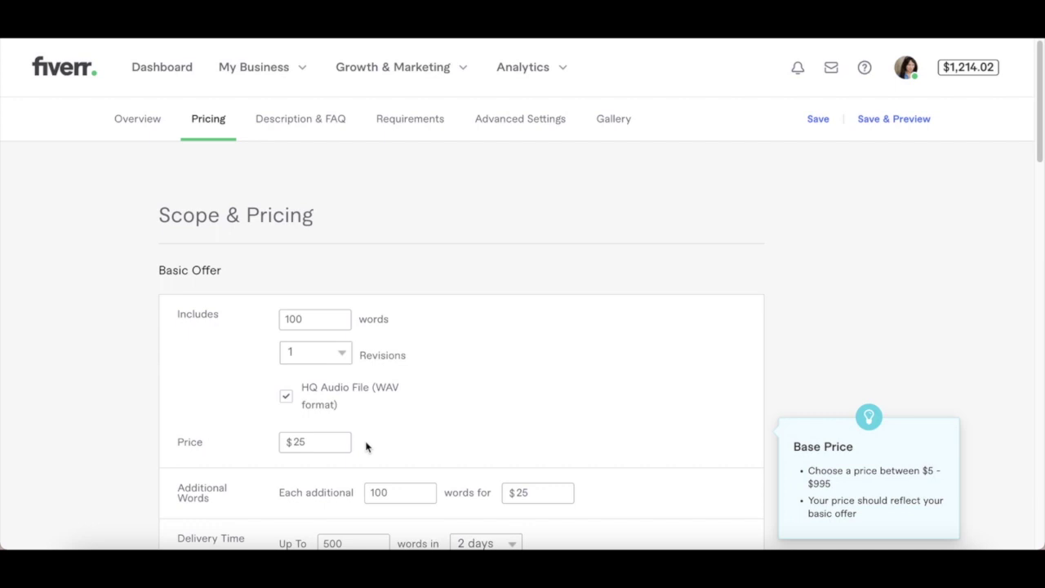
scroll(776, 329, down, 3)
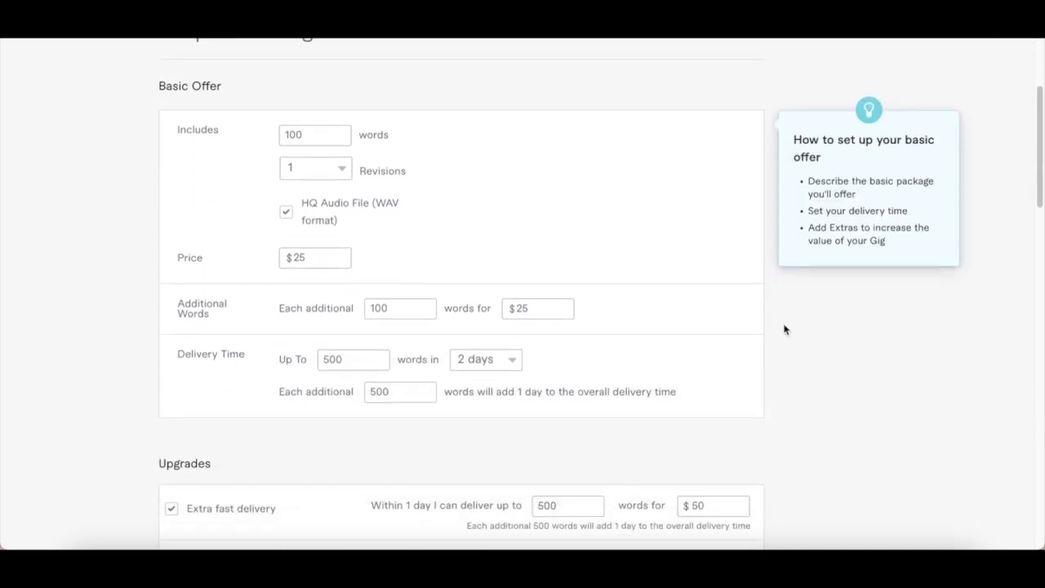
mouse_move(705, 258)
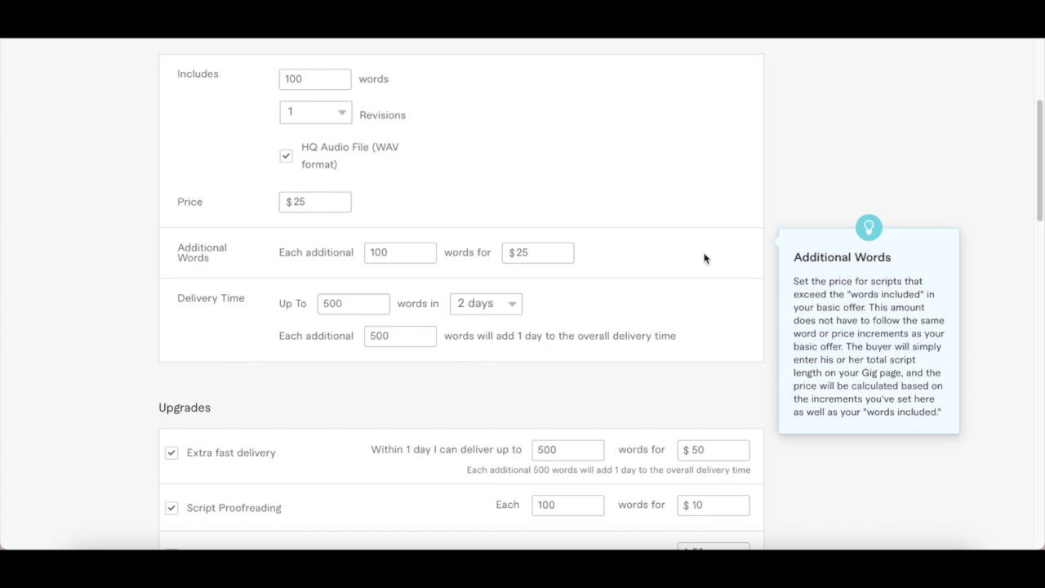
mouse_move(741, 303)
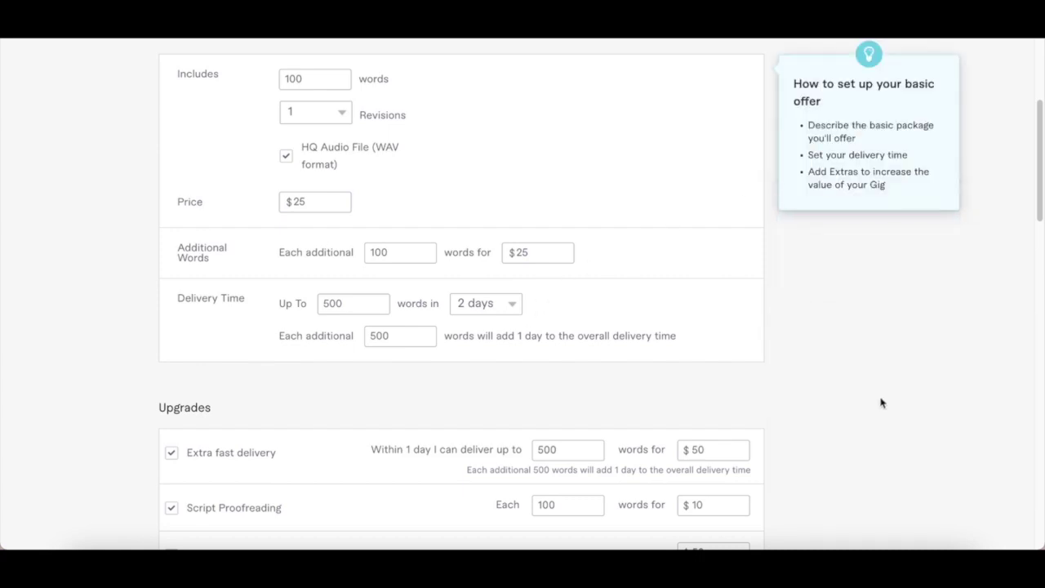
Review the gig's upgrades and their prices, the custom National Use extra and the subscription options.
scroll(882, 401, down, 1)
scroll(881, 402, down, 4)
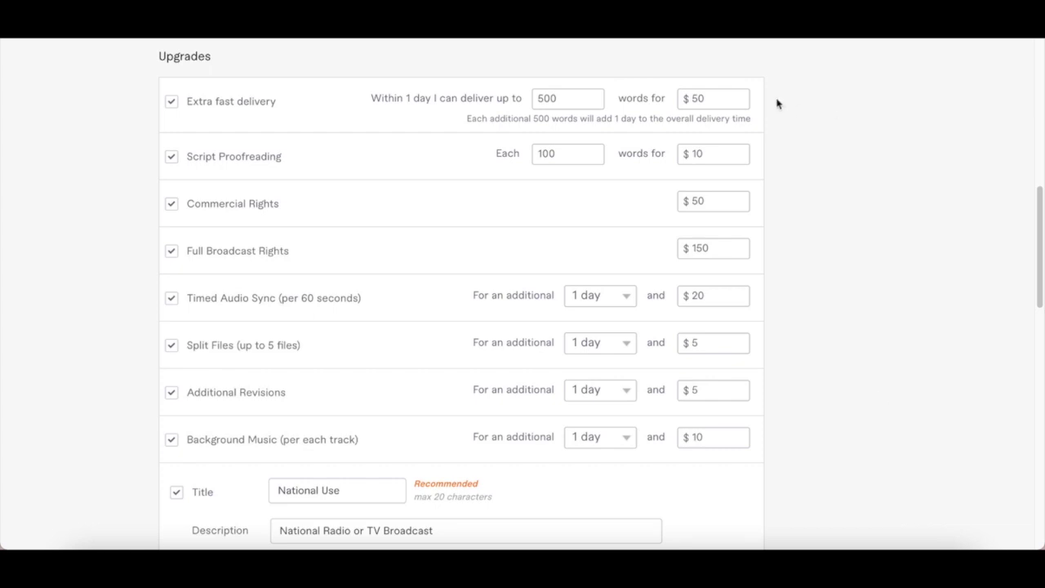
mouse_move(757, 99)
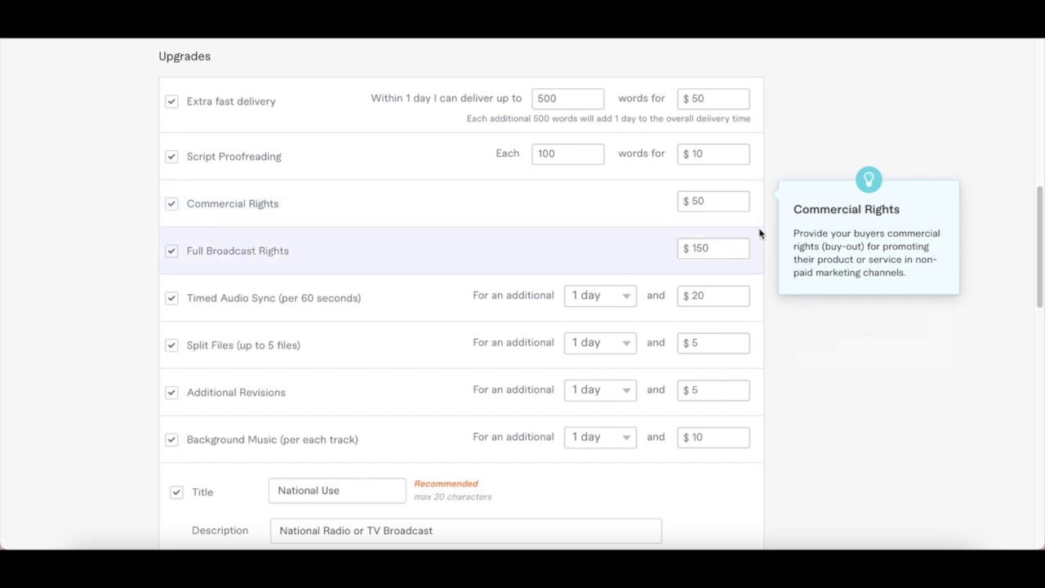
mouse_move(760, 254)
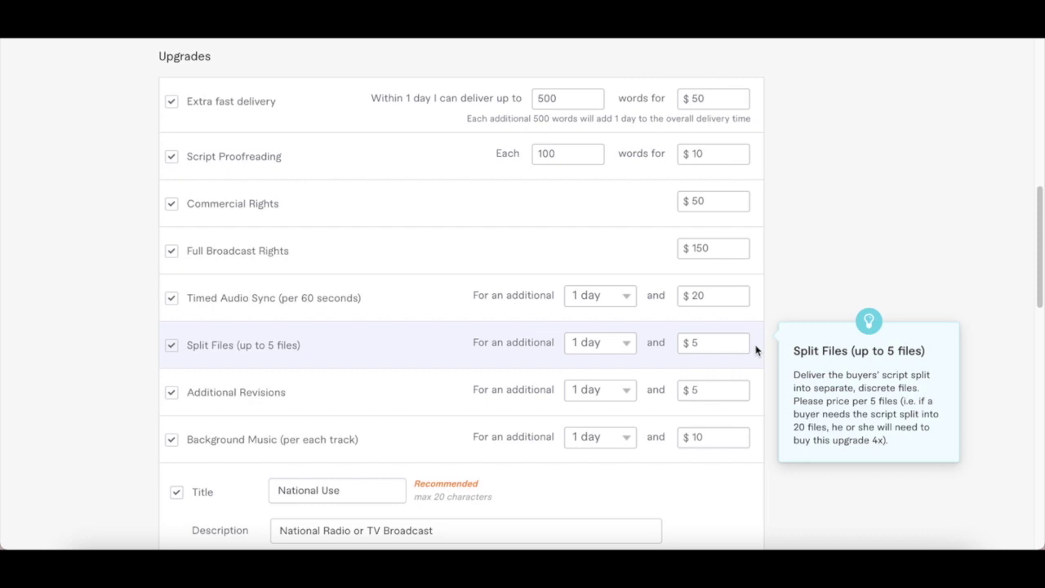
scroll(757, 350, down, 3)
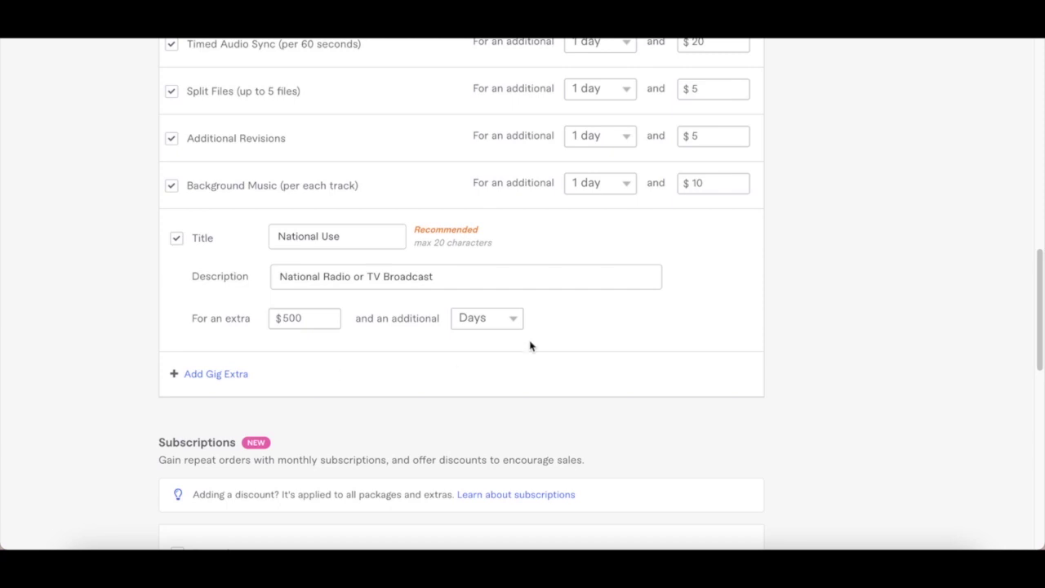
scroll(807, 340, down, 4)
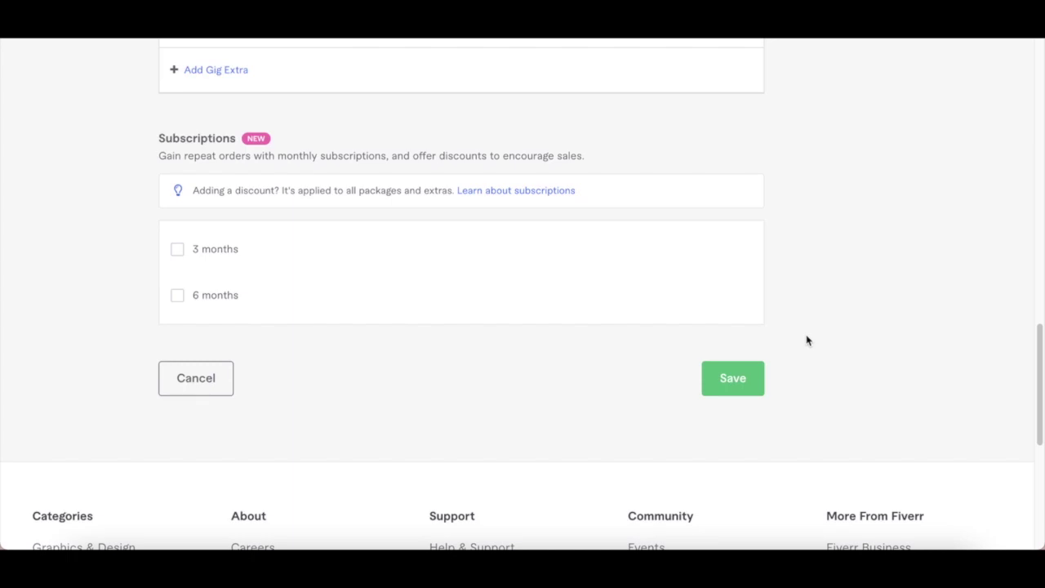
Open the description and FAQ settings and read through the whole gig description.
scroll(806, 340, up, 15)
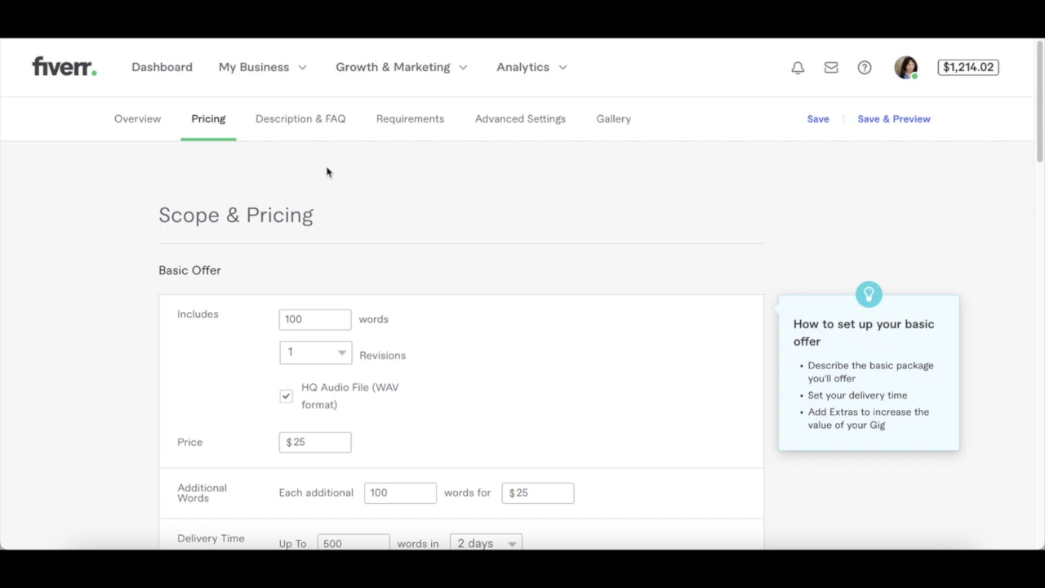
click(307, 122)
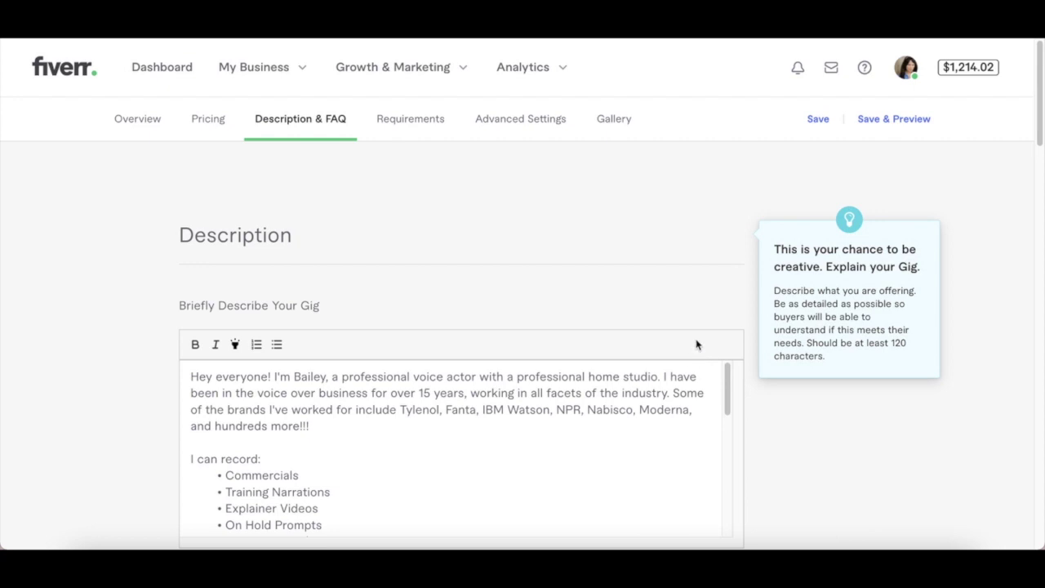
scroll(792, 490, down, 2)
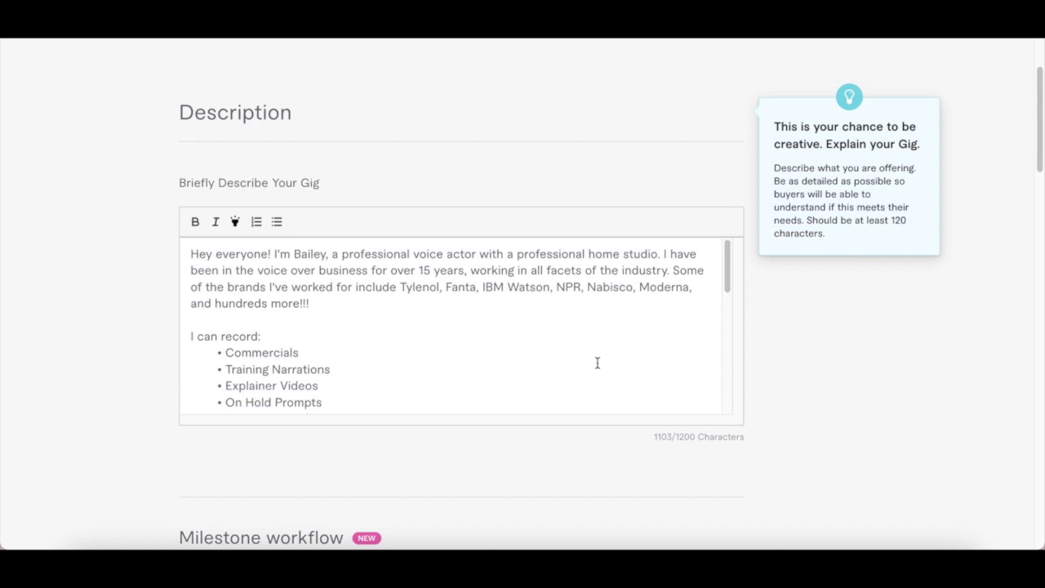
scroll(597, 363, down, 3)
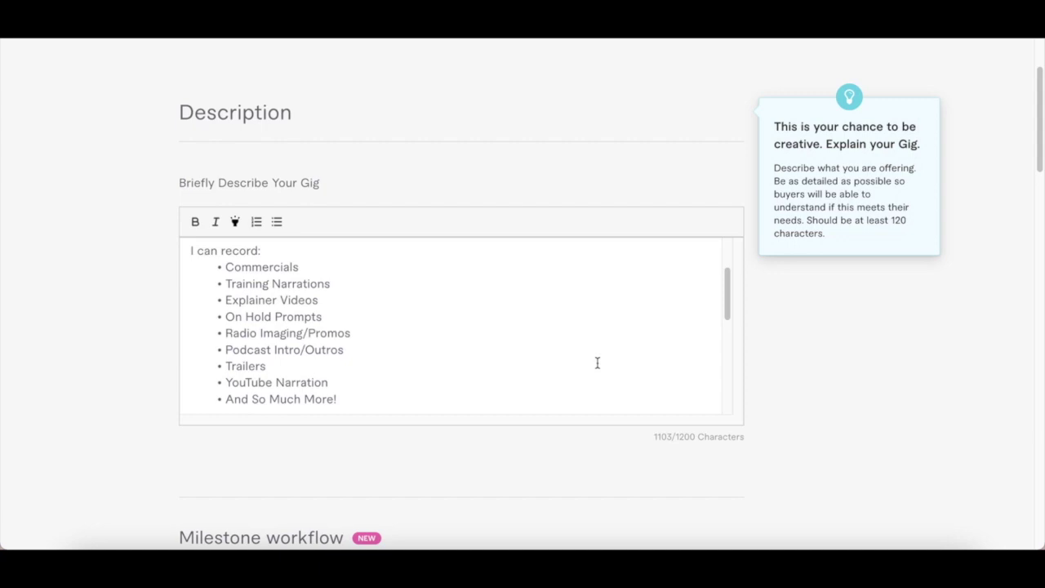
scroll(597, 363, down, 5)
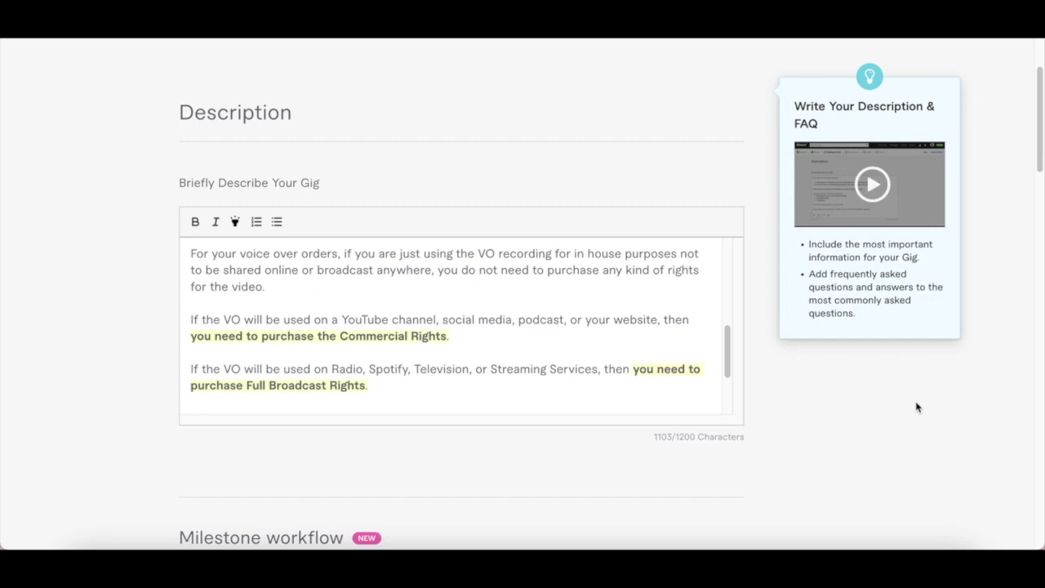
scroll(609, 394, down, 1)
scroll(609, 393, down, 3)
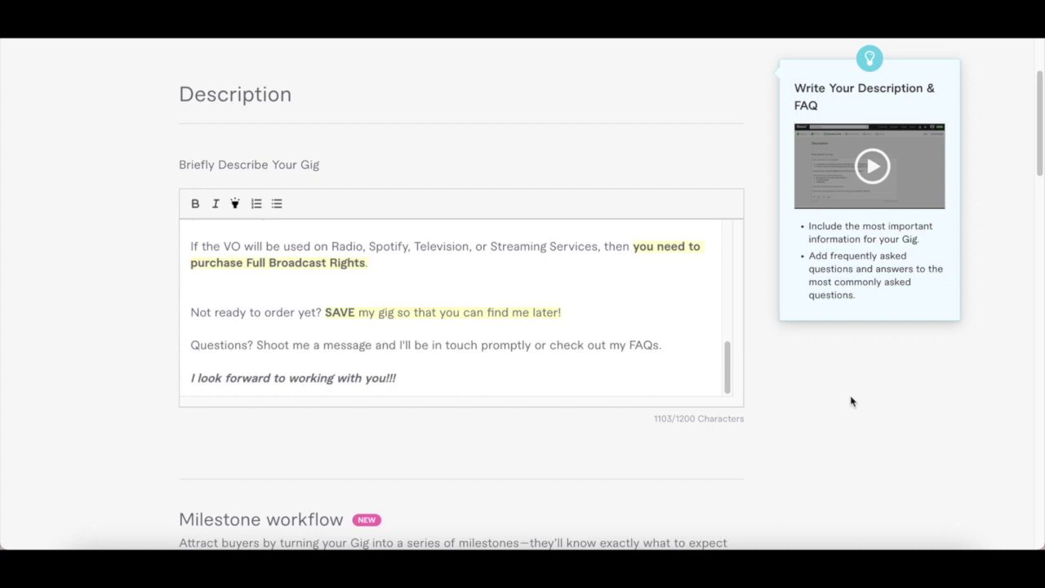
Look over the milestone workflow and expand the FAQ entries on Commercial Rights, Full Broadcast Rights and YouTube use to read their answers.
scroll(851, 401, down, 5)
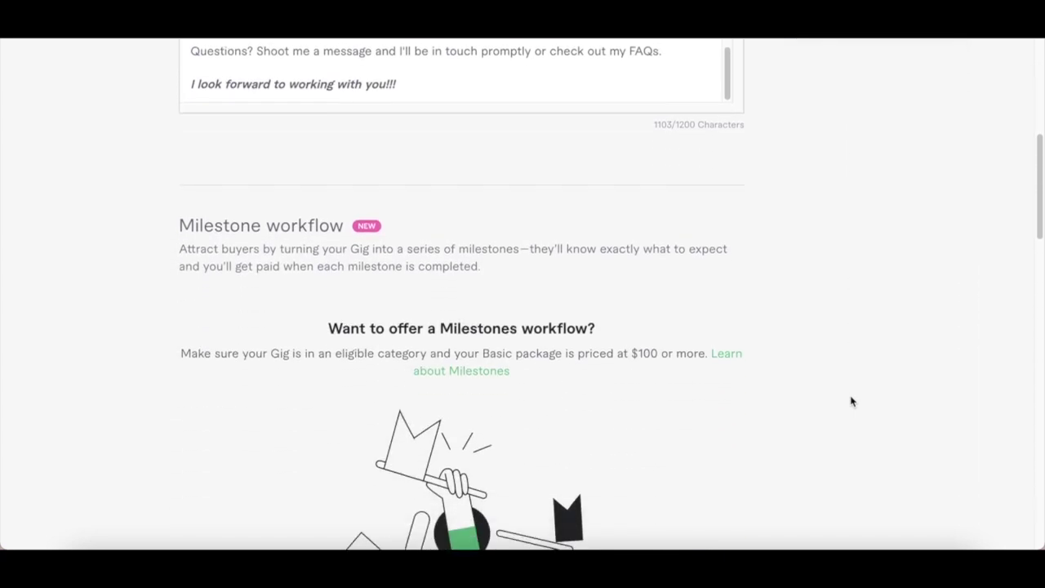
scroll(851, 401, down, 6)
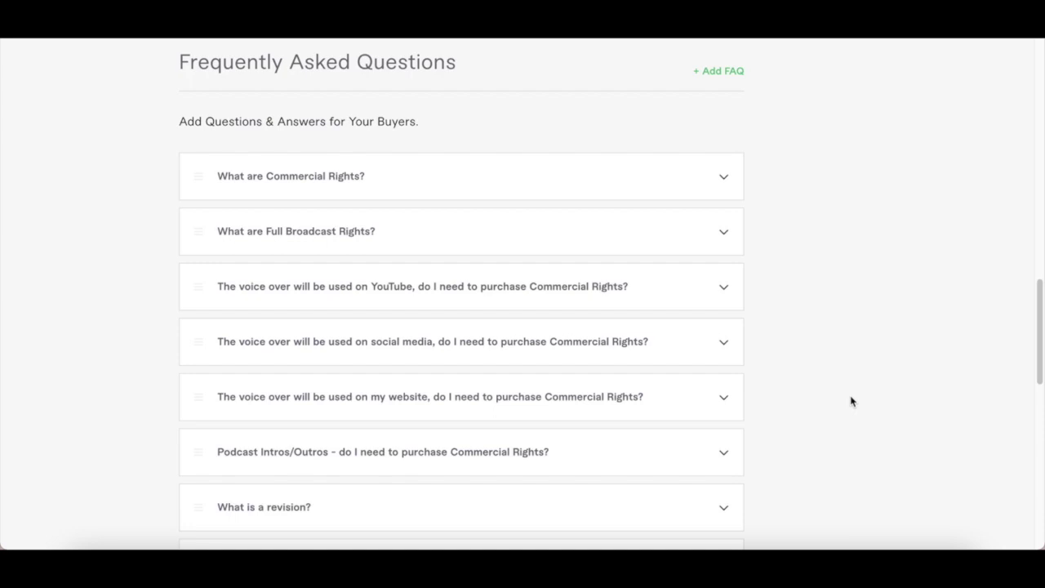
mouse_move(387, 357)
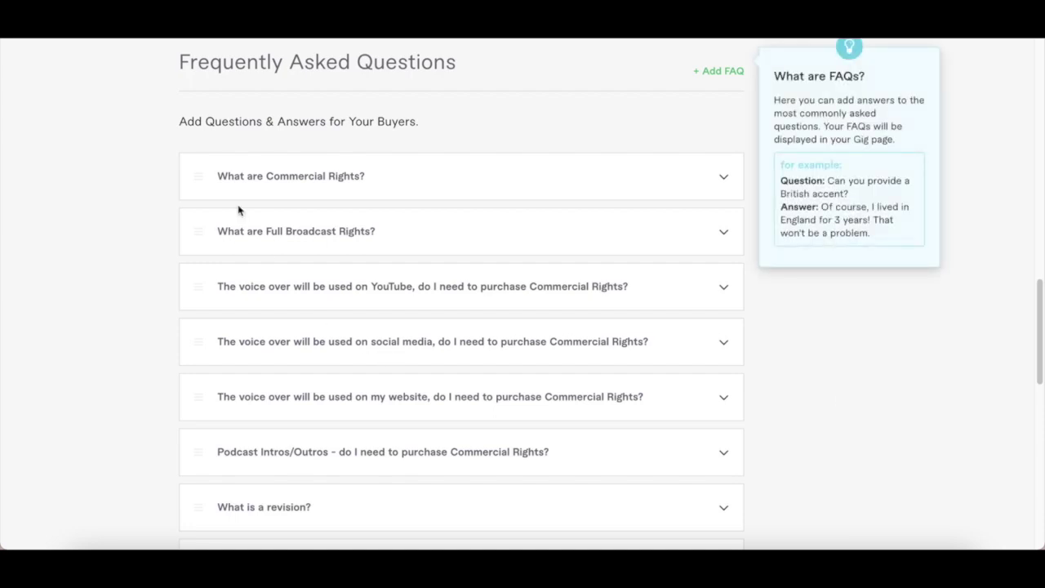
mouse_move(202, 179)
mouse_down()
mouse_move(197, 234)
mouse_move(201, 180)
mouse_up()
click(723, 178)
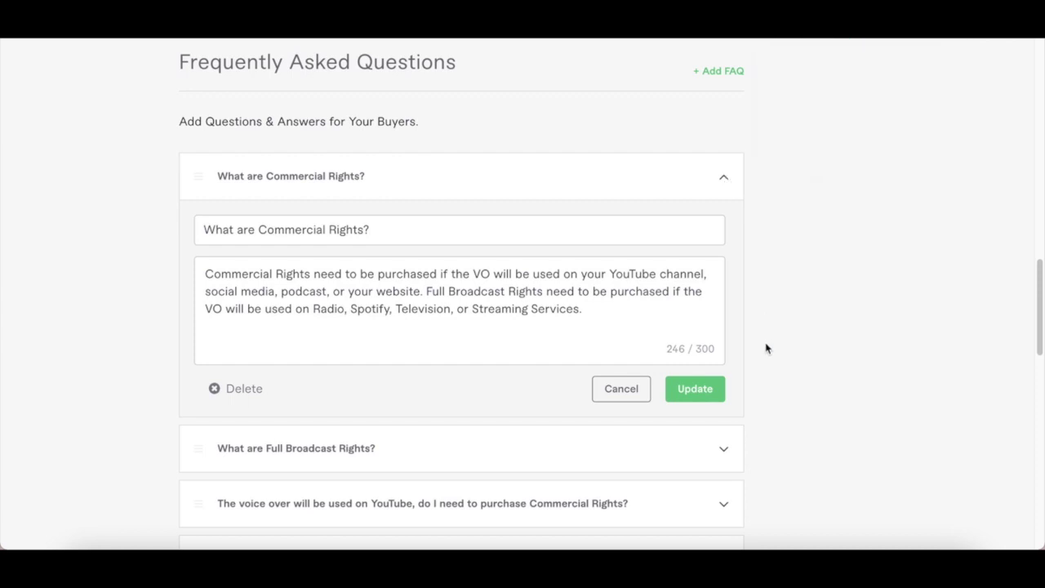
mouse_move(712, 364)
click(723, 449)
scroll(795, 315, down, 2)
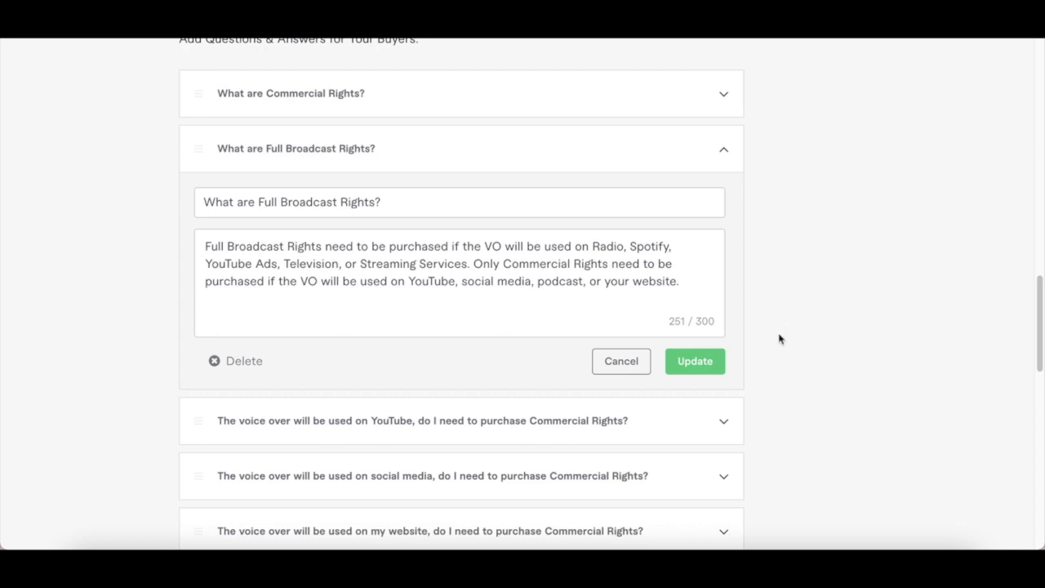
click(725, 421)
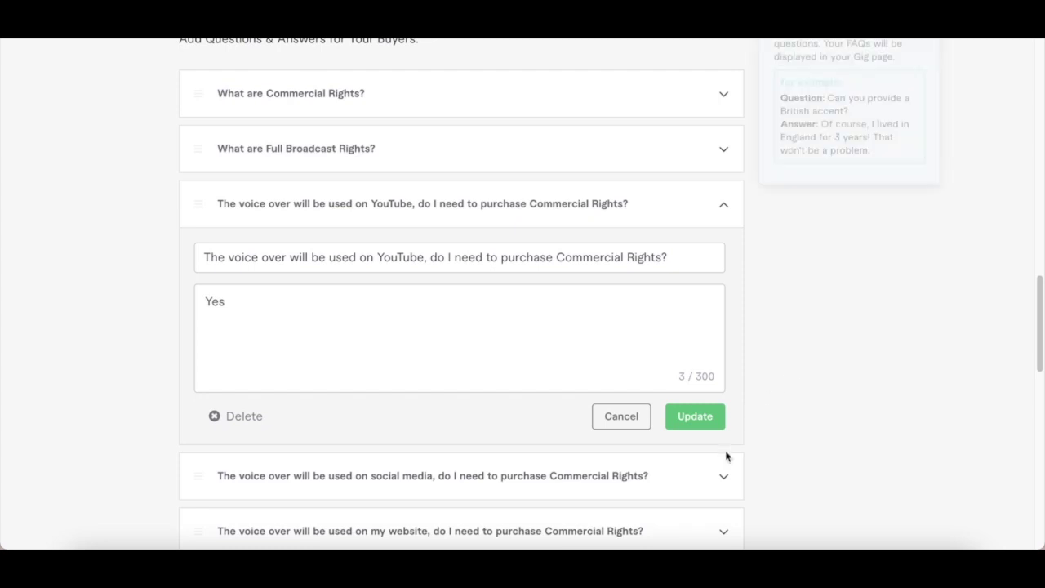
Expand the FAQ entries on social media, website and podcast intro/outro use to read their Commercial Rights answers.
click(722, 477)
scroll(860, 311, down, 2)
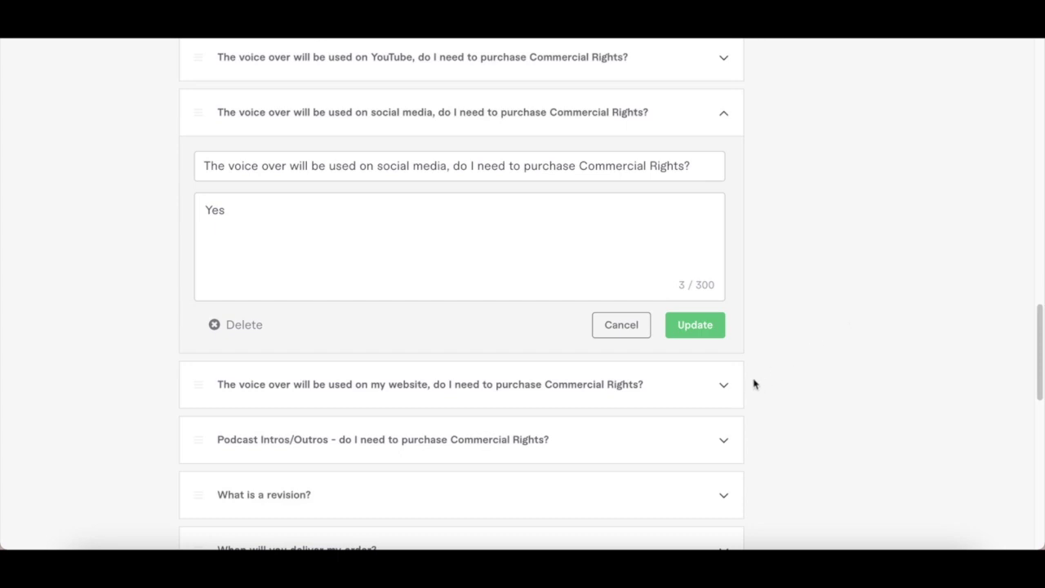
click(722, 384)
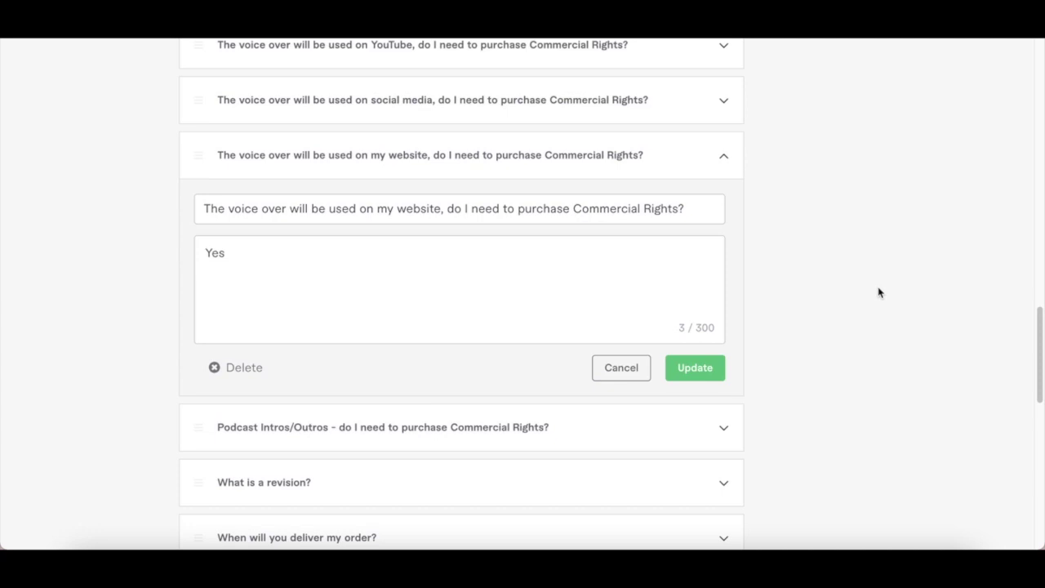
click(722, 430)
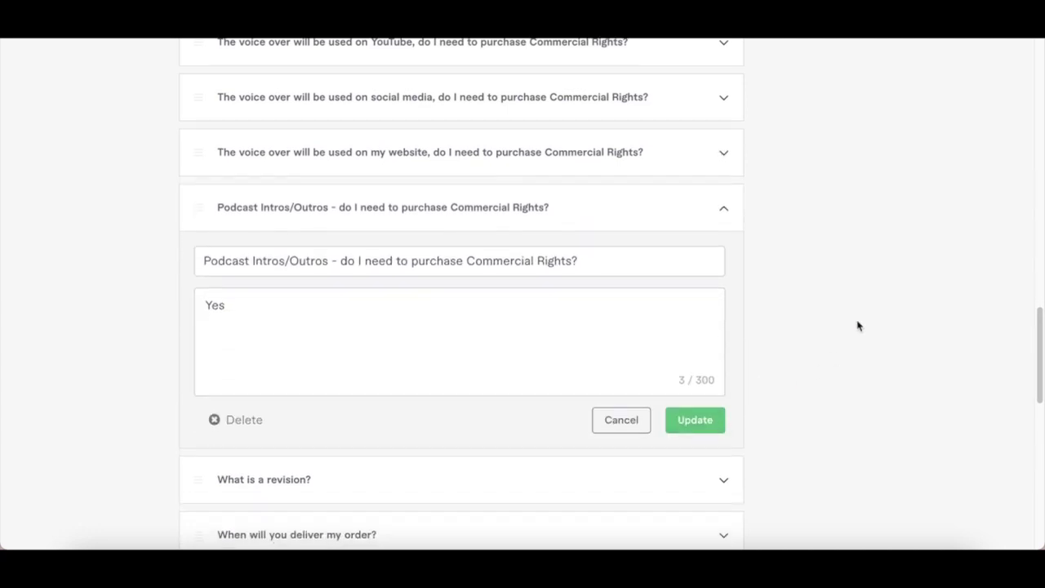
Expand the FAQ entries on revisions, order delivery and the "Proofreading" add-on to read their answers.
scroll(858, 326, down, 3)
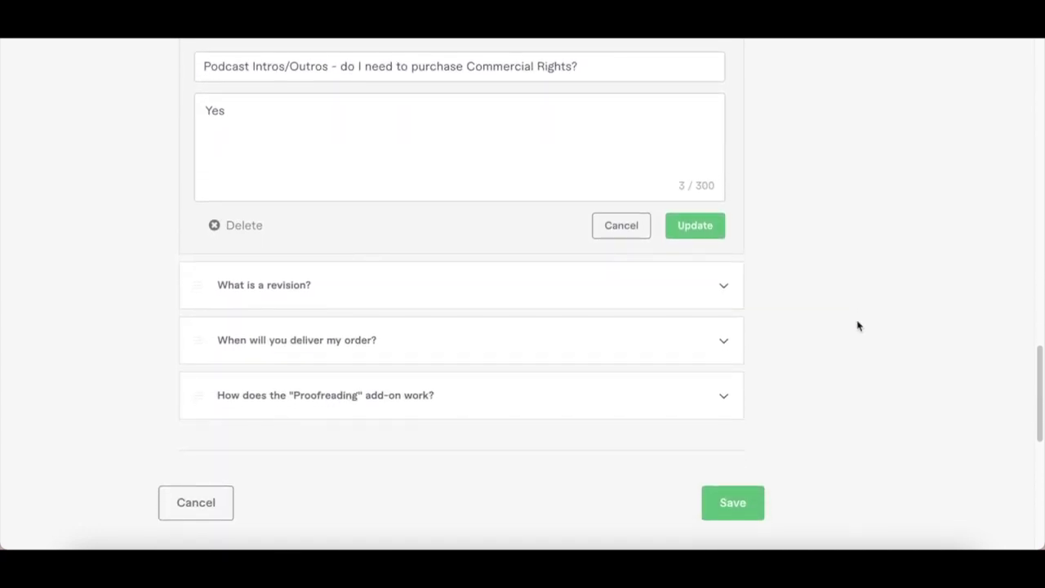
click(724, 287)
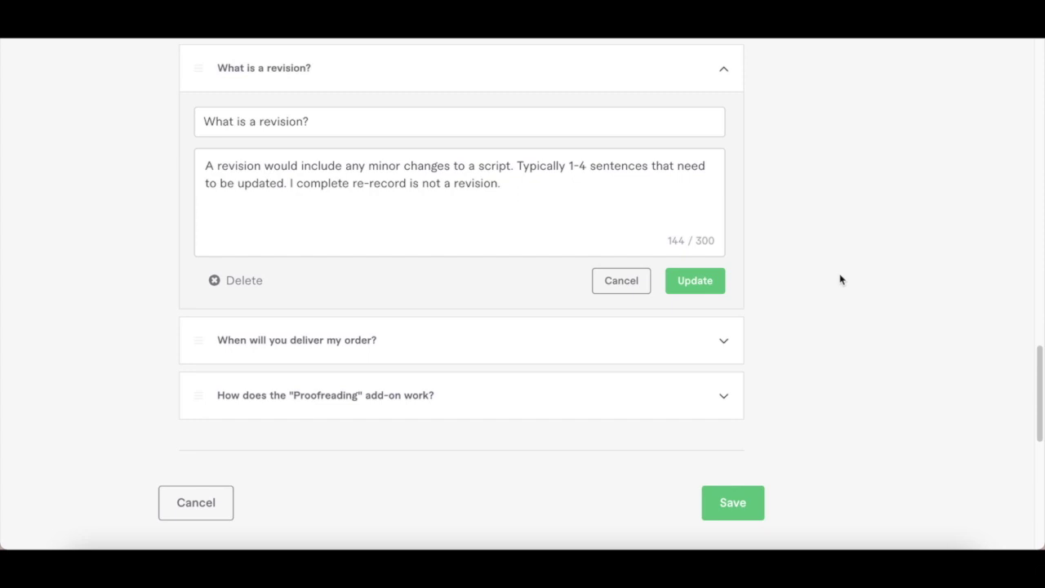
click(725, 340)
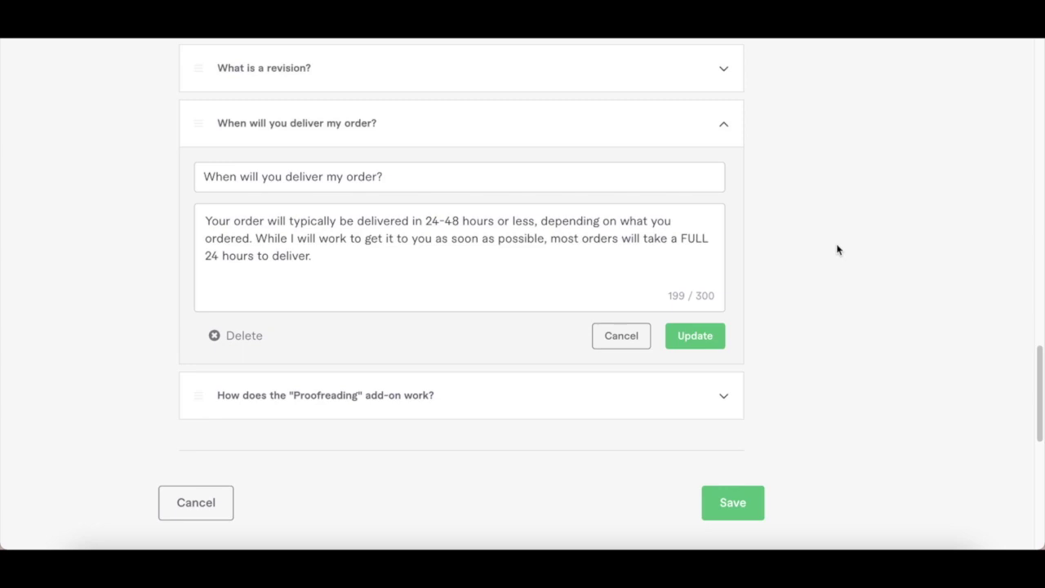
click(723, 397)
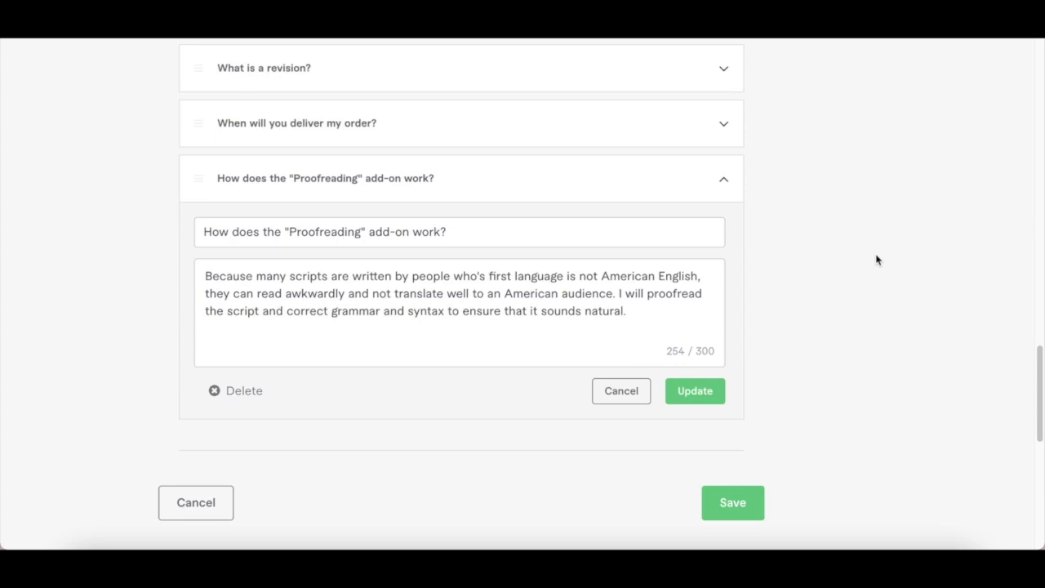
Open the gig's requirements settings and read the standard Fiverr questions and the custom free-text question for buyers.
scroll(877, 259, up, 10)
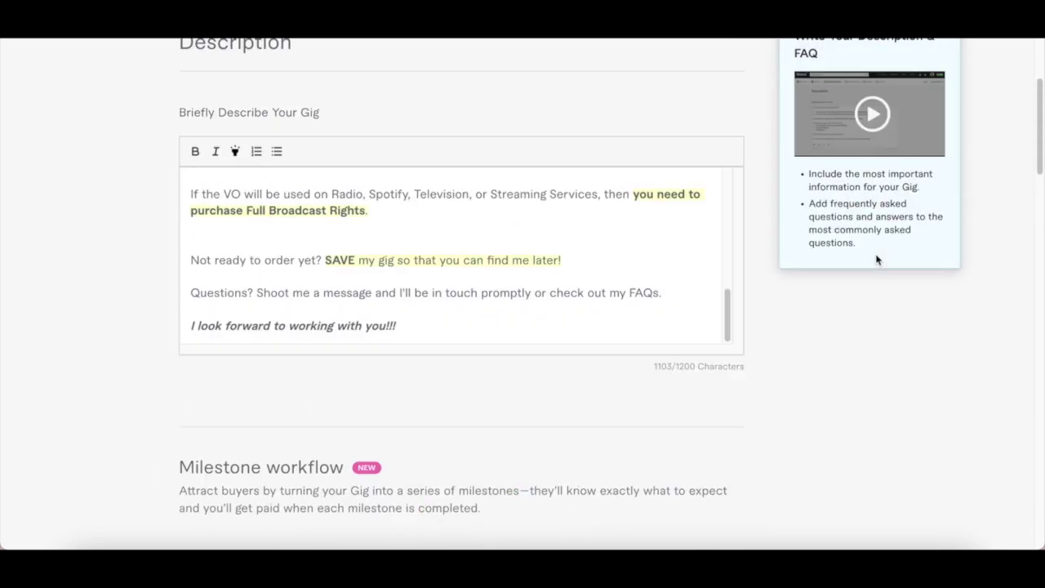
scroll(877, 260, up, 3)
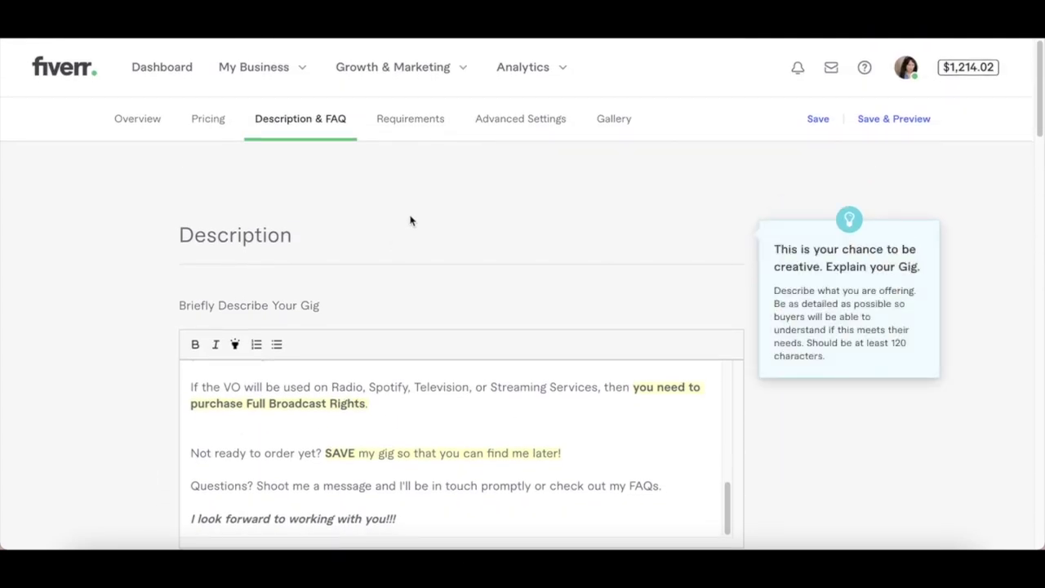
click(411, 122)
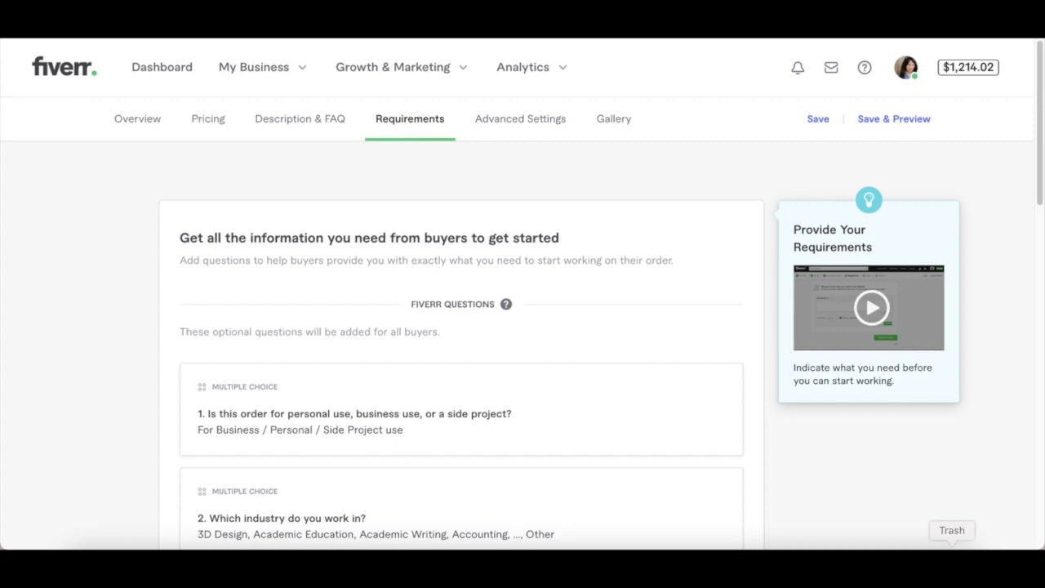
scroll(1020, 409, down, 2)
scroll(1020, 408, down, 1)
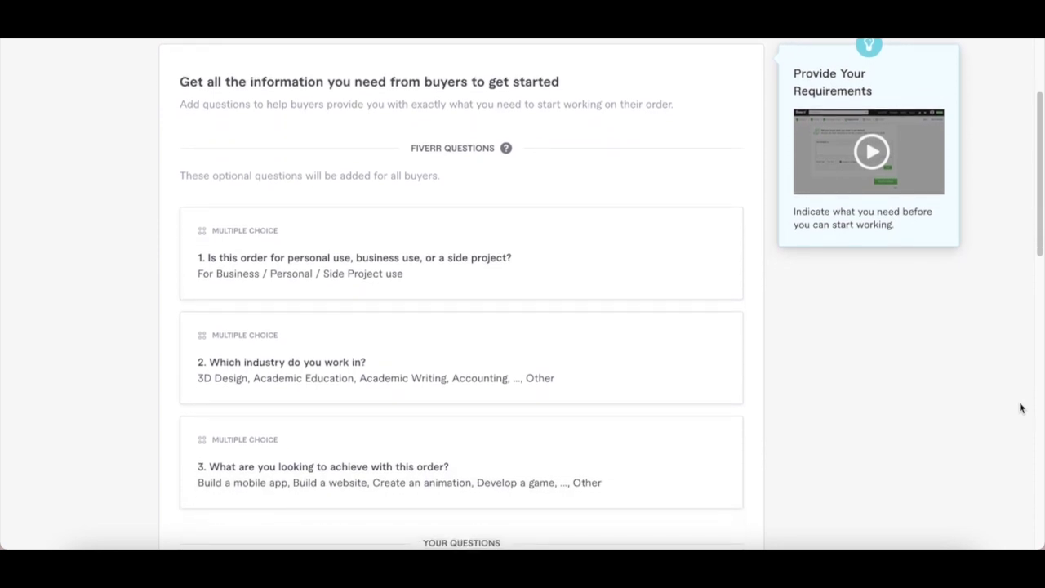
scroll(1020, 408, down, 1)
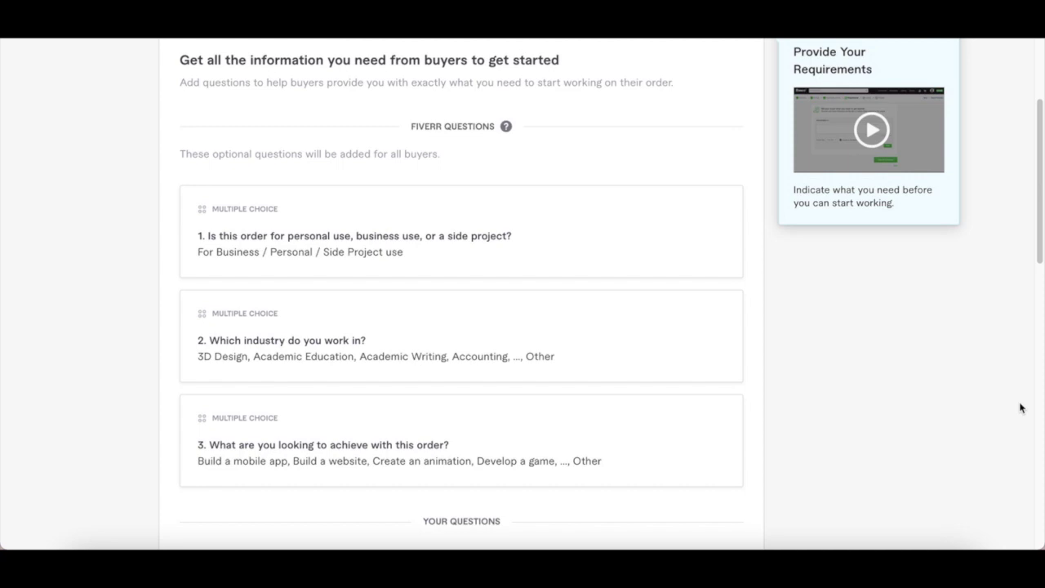
scroll(1021, 407, down, 2)
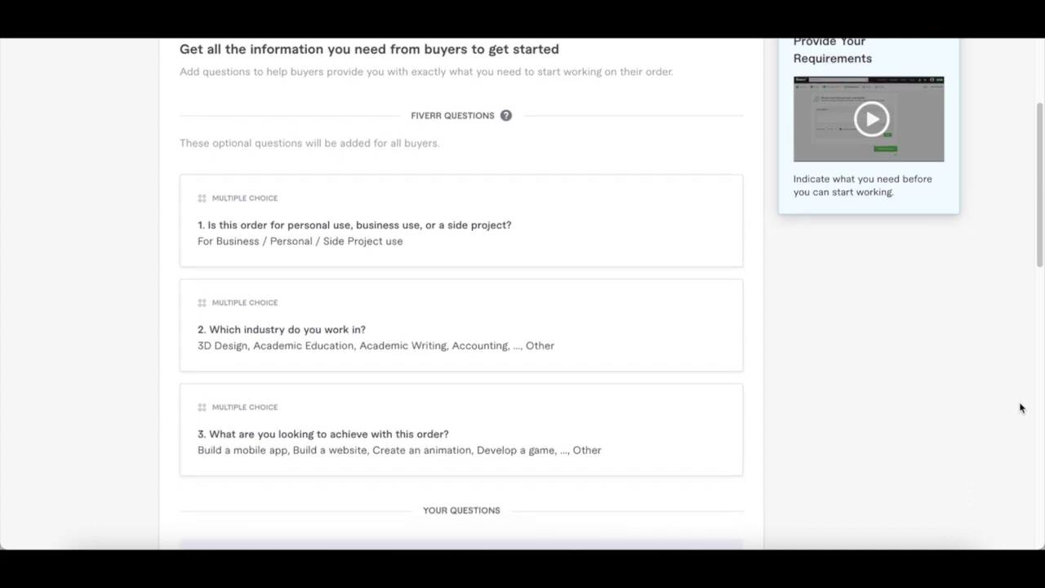
scroll(1020, 407, down, 2)
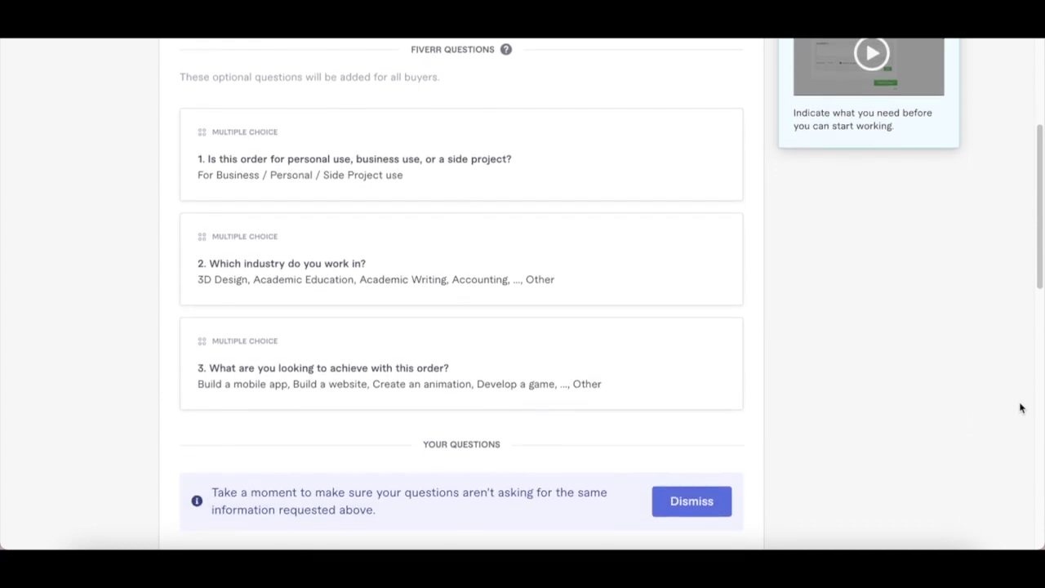
scroll(1020, 408, down, 1)
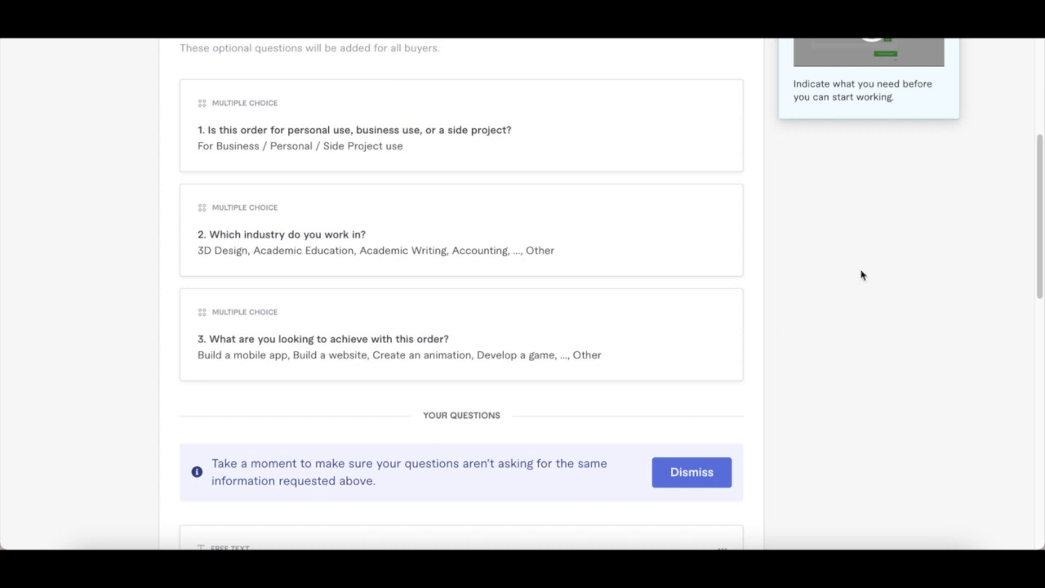
scroll(861, 275, down, 5)
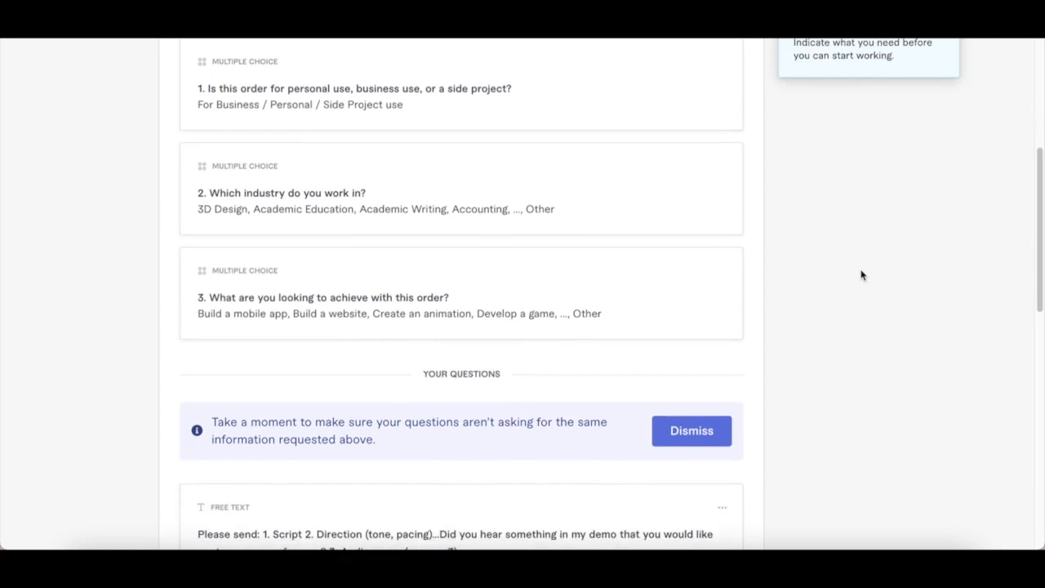
scroll(862, 275, down, 1)
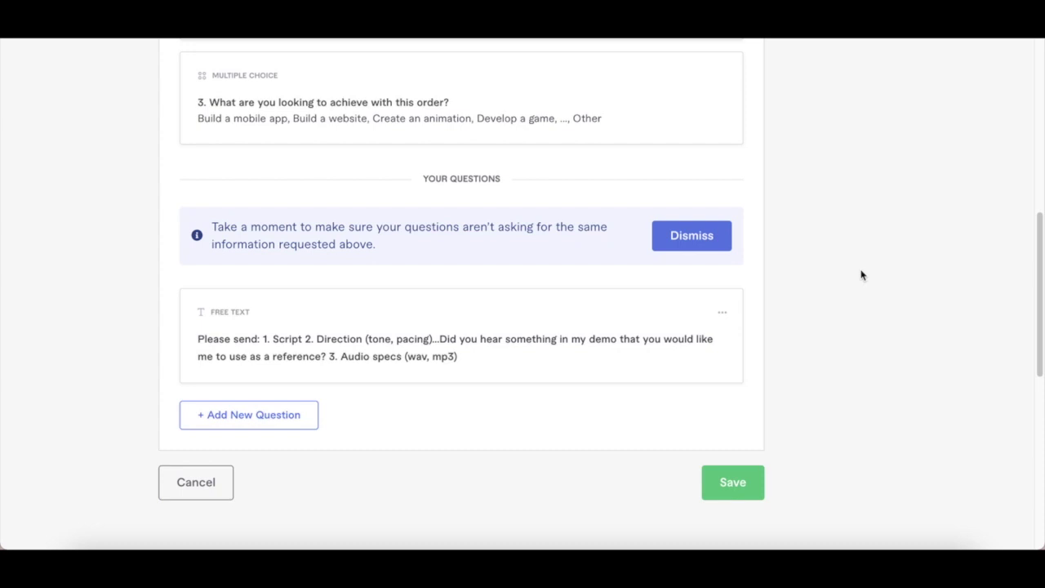
Open the gig's gallery settings and review the video section and the audio demos with their tags.
scroll(861, 275, up, 10)
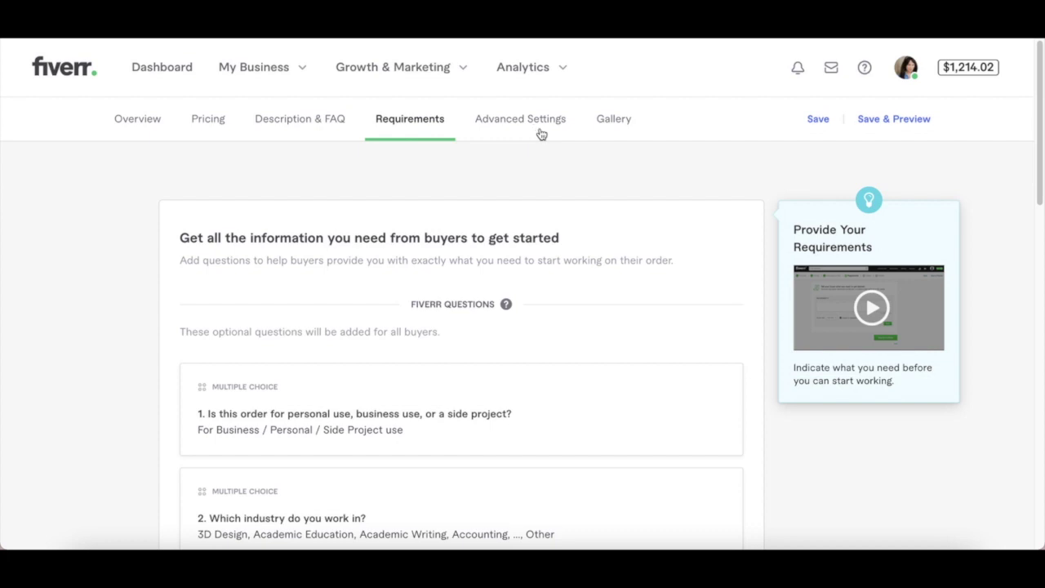
click(614, 128)
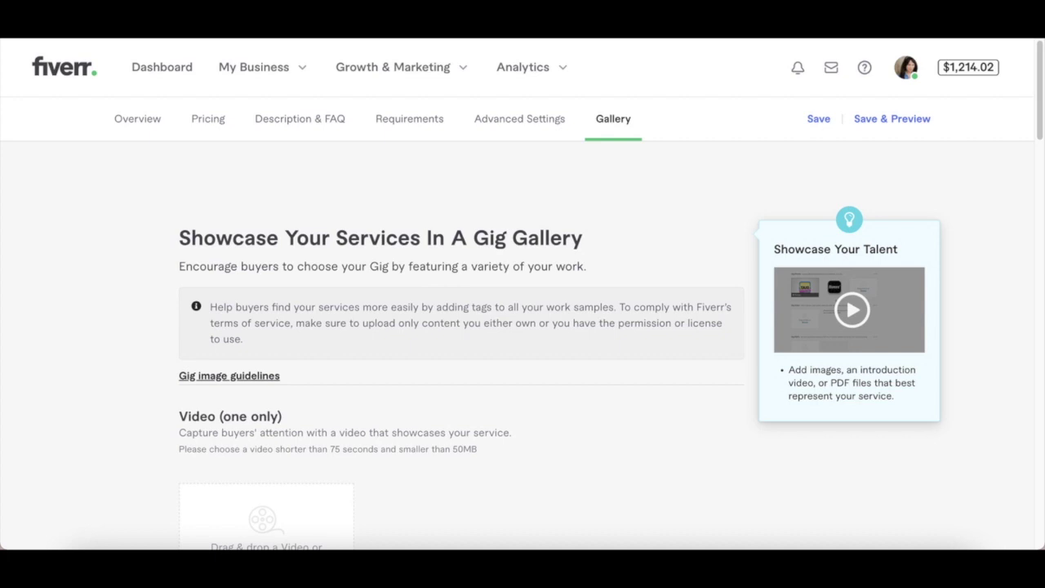
scroll(684, 378, down, 3)
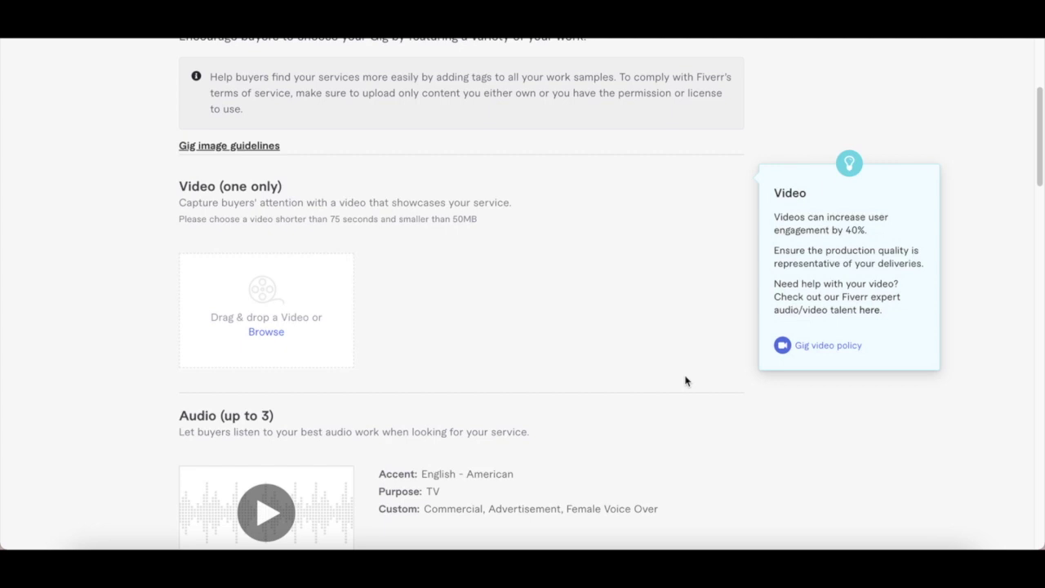
scroll(686, 380, down, 4)
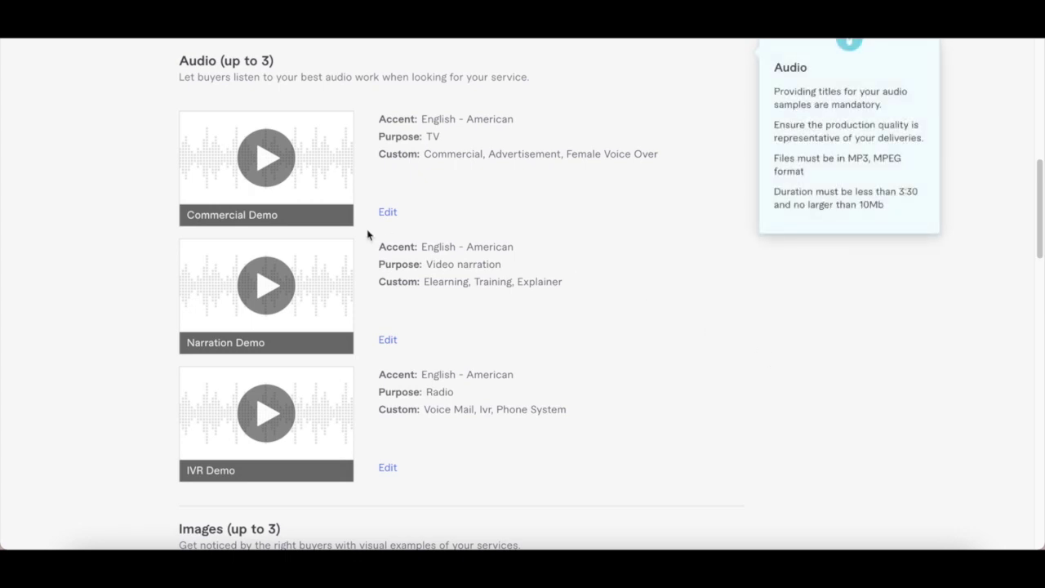
Open the IVR Demo's details for editing and view the available Purpose options without changing the selection.
mouse_move(322, 198)
mouse_move(295, 331)
click(395, 468)
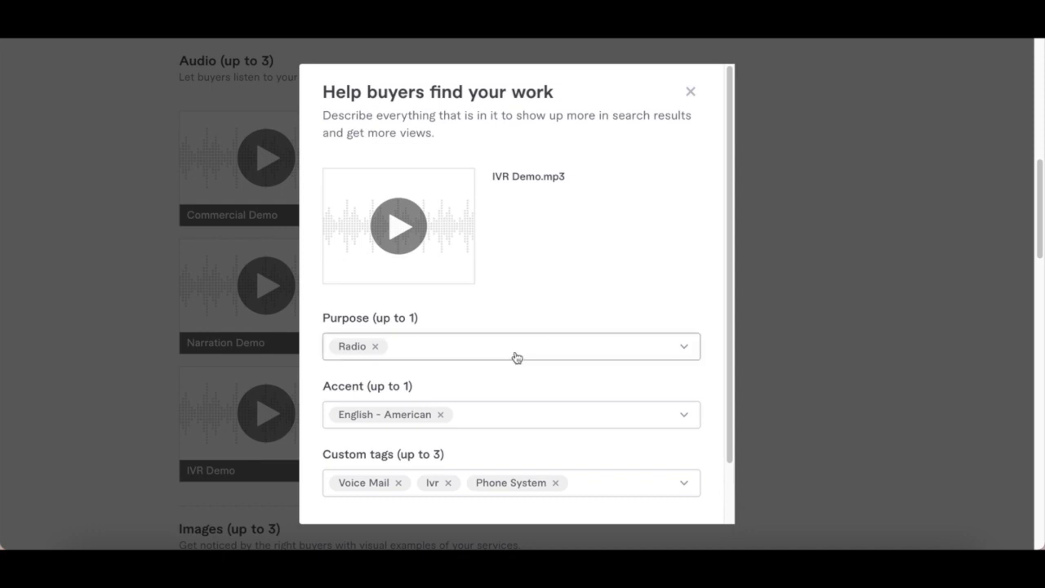
click(516, 354)
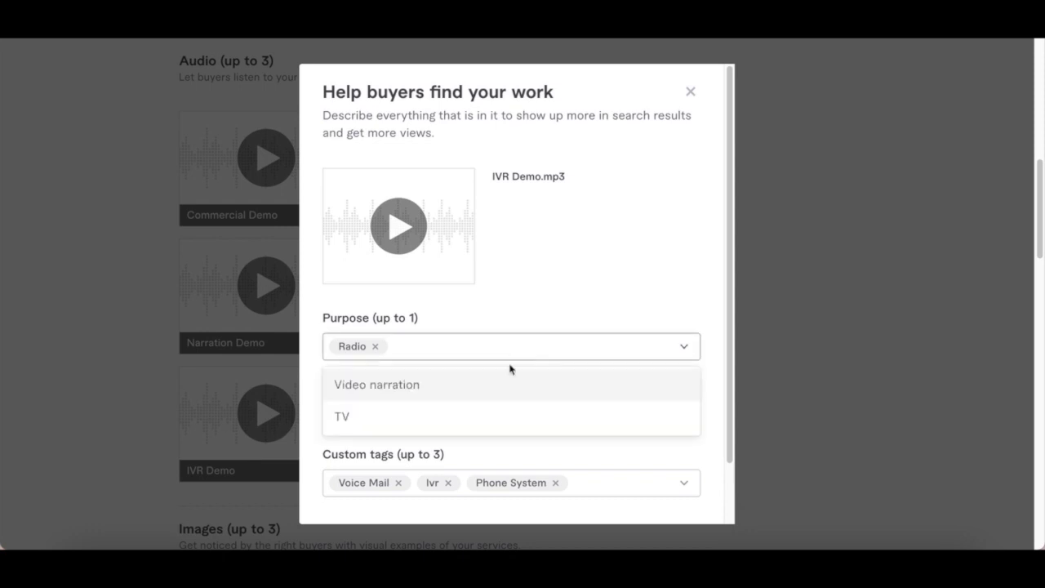
click(591, 272)
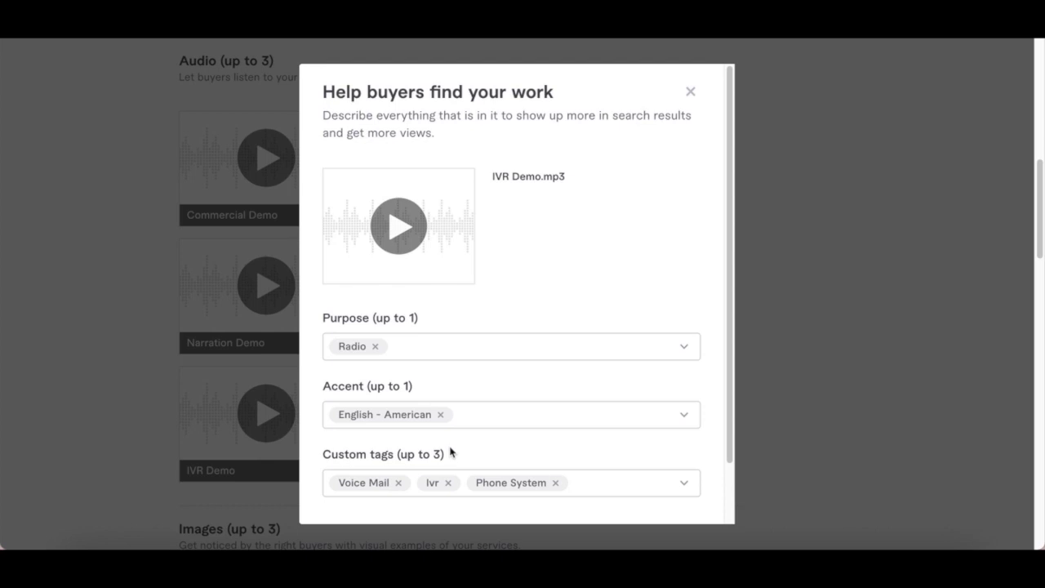
Remove the IVR Demo's Voice Mail custom tag, add it again from the "voice" suggestions and close the details without saving.
click(400, 483)
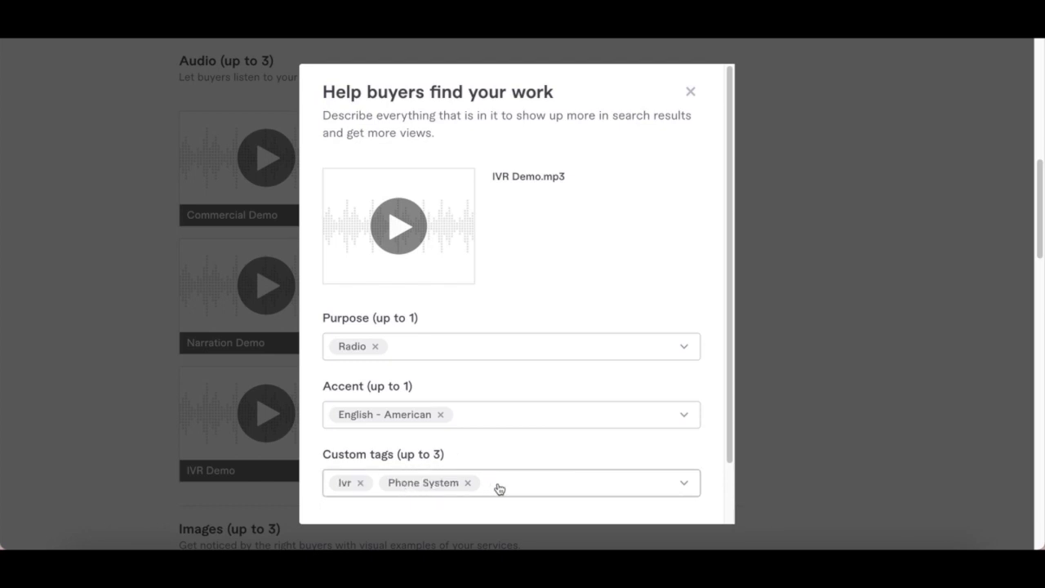
text(voice)
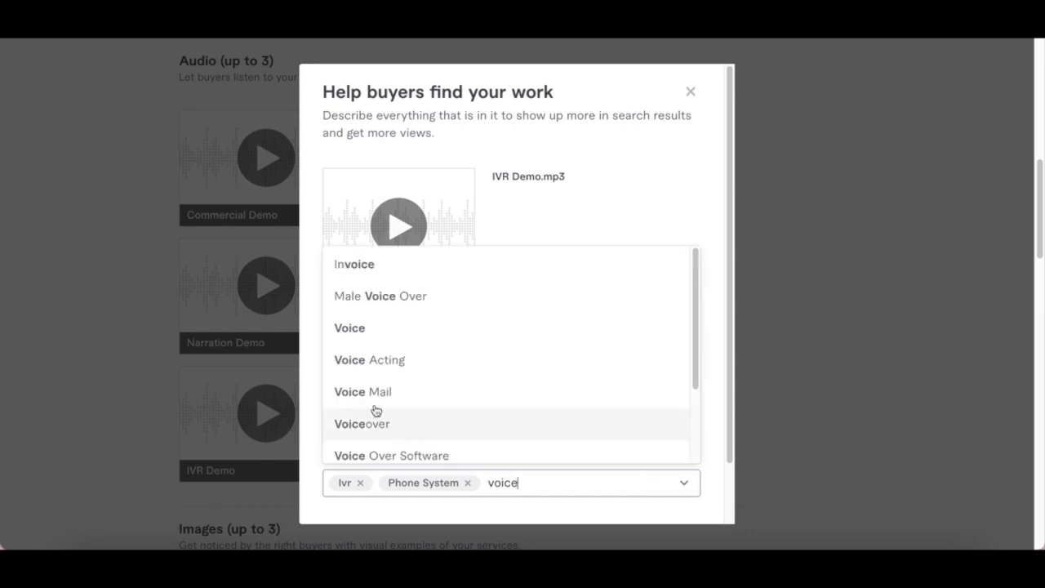
click(376, 399)
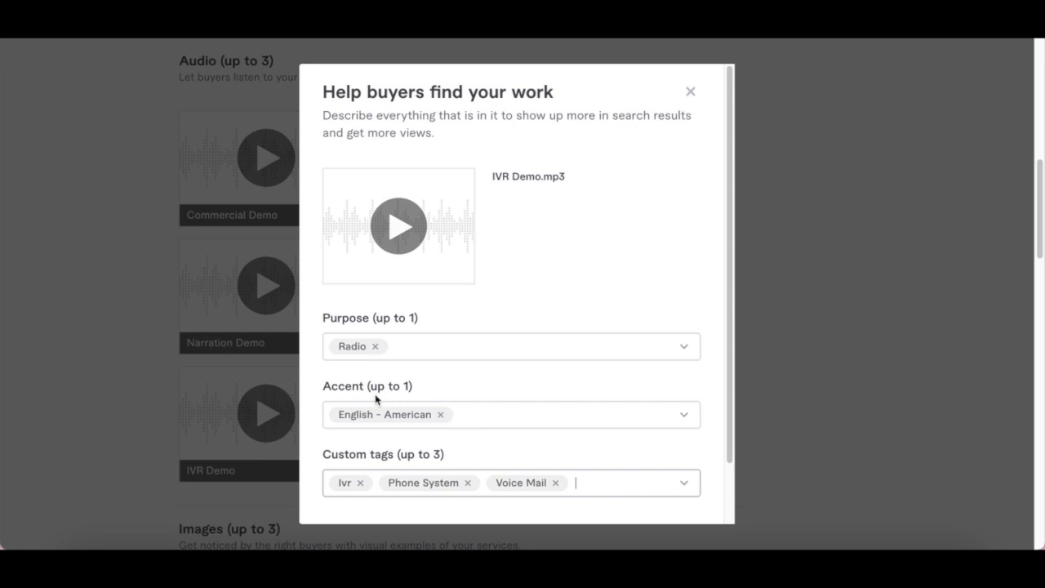
click(691, 93)
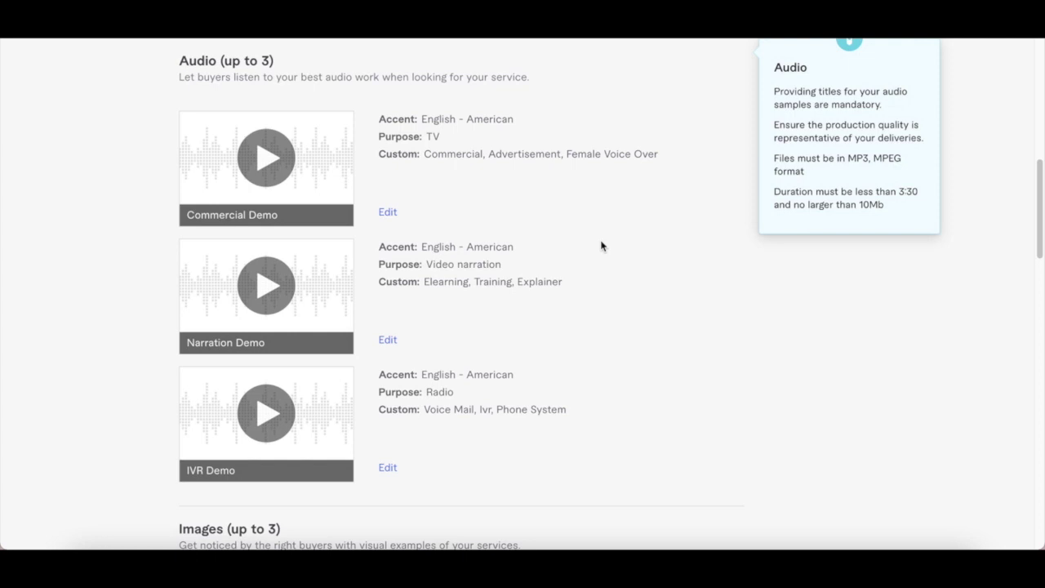
Review the gallery's images and PDF documents sections, and return to the audio demos.
scroll(601, 246, down, 5)
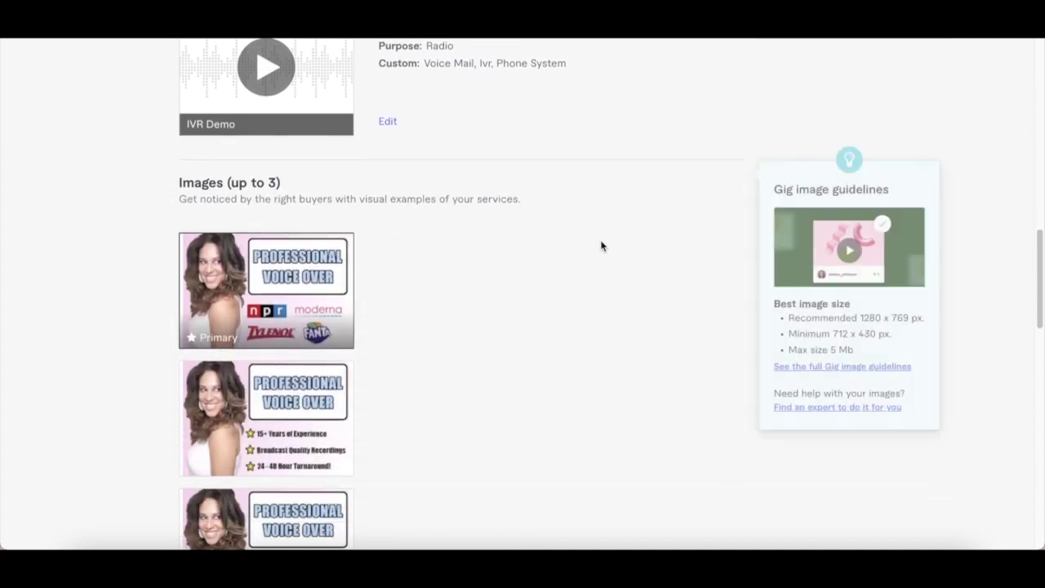
scroll(601, 246, down, 1)
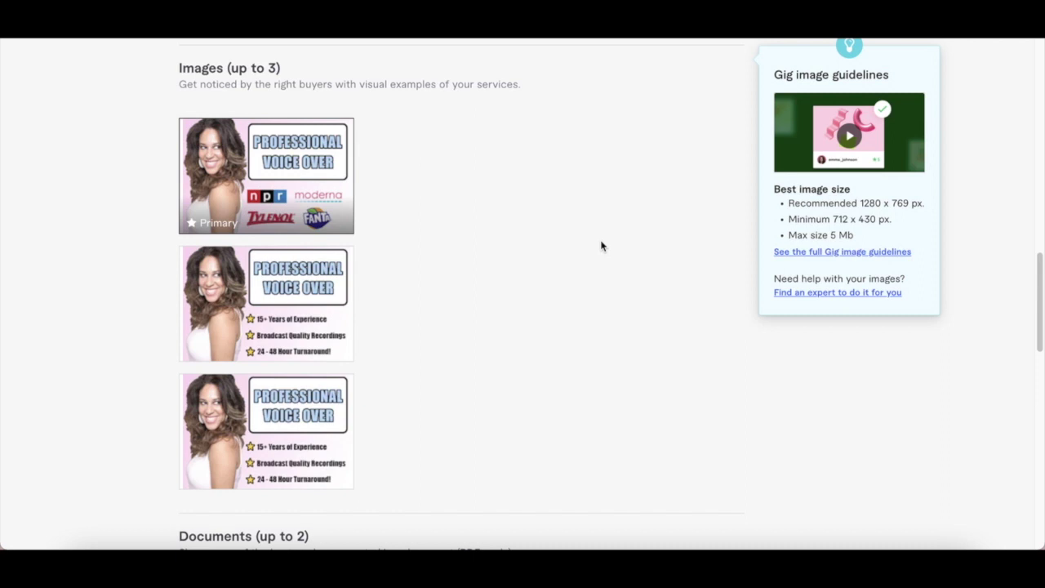
mouse_move(331, 239)
scroll(462, 370, down, 4)
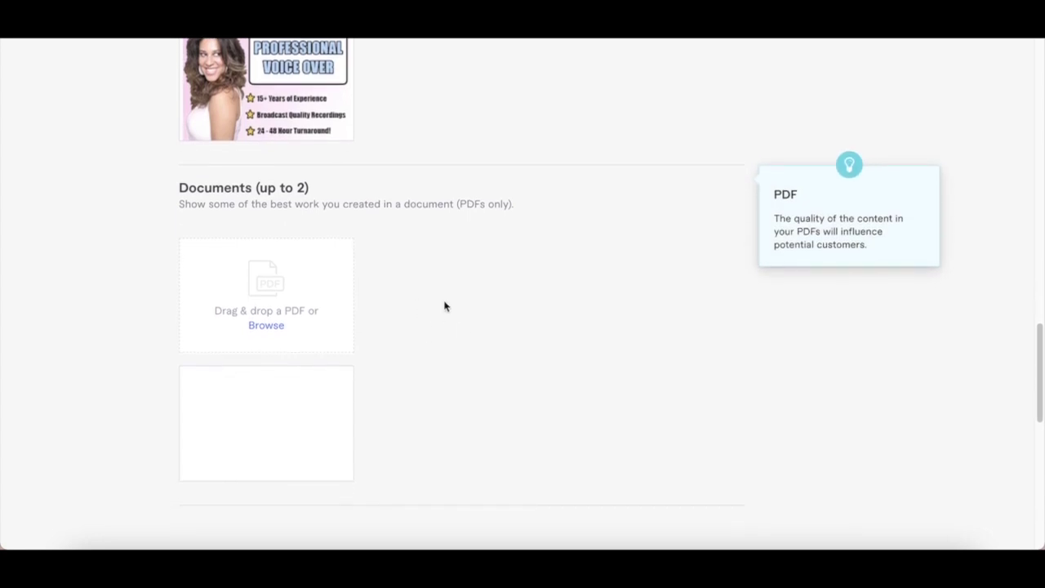
scroll(444, 306, up, 4)
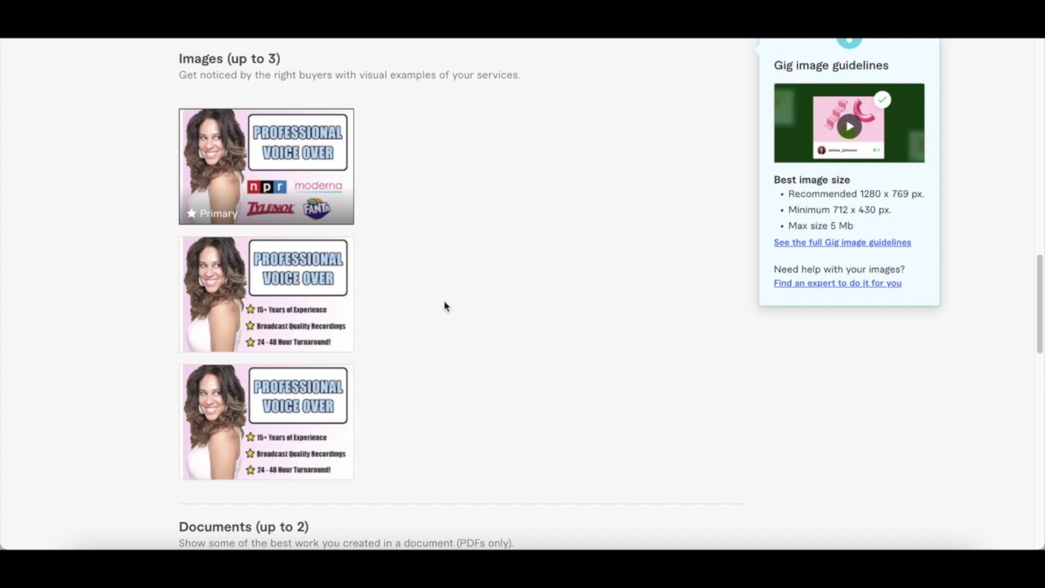
scroll(445, 307, up, 2)
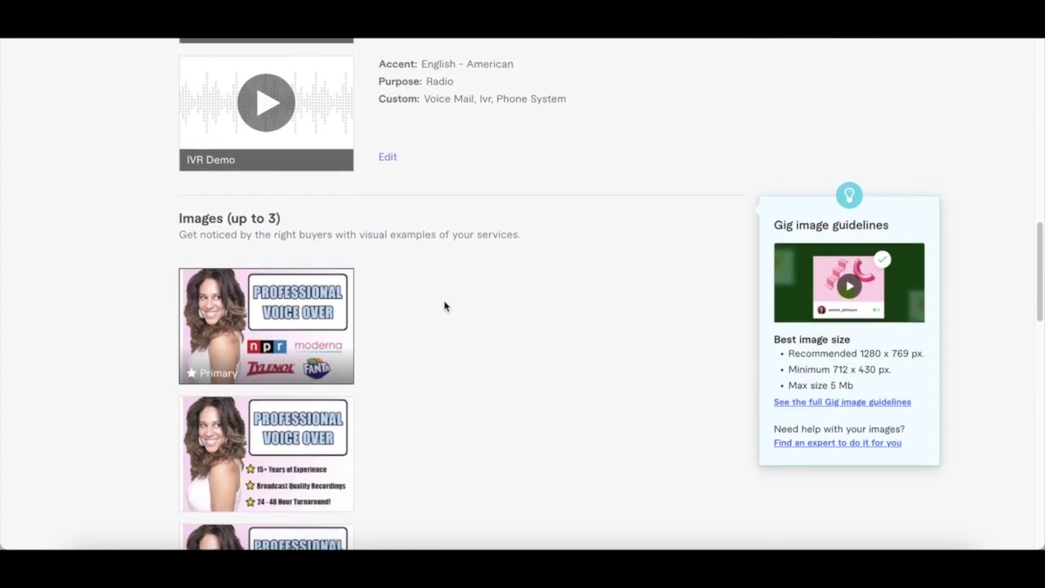
scroll(445, 306, up, 1)
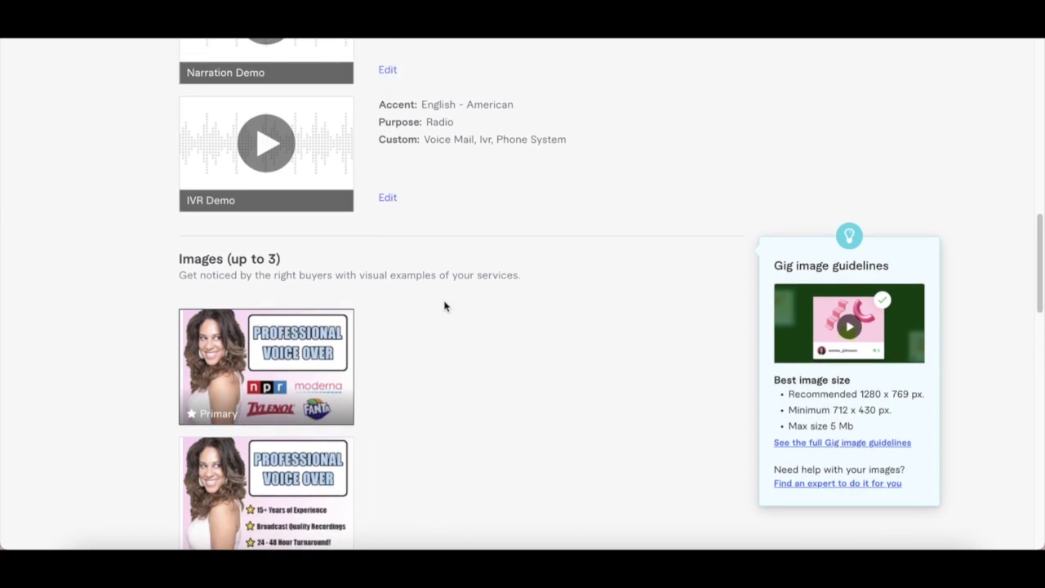
scroll(445, 307, up, 3)
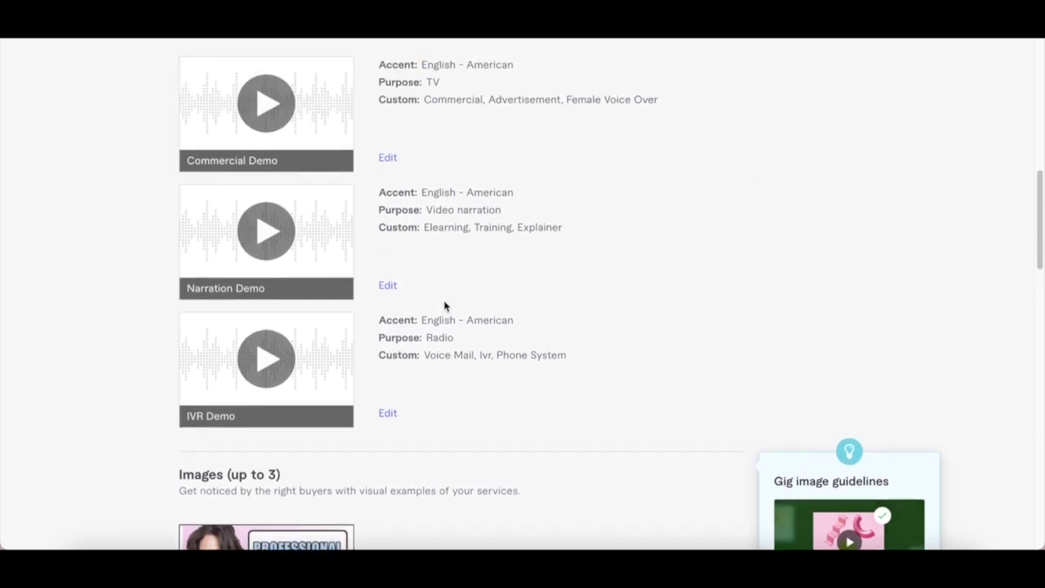